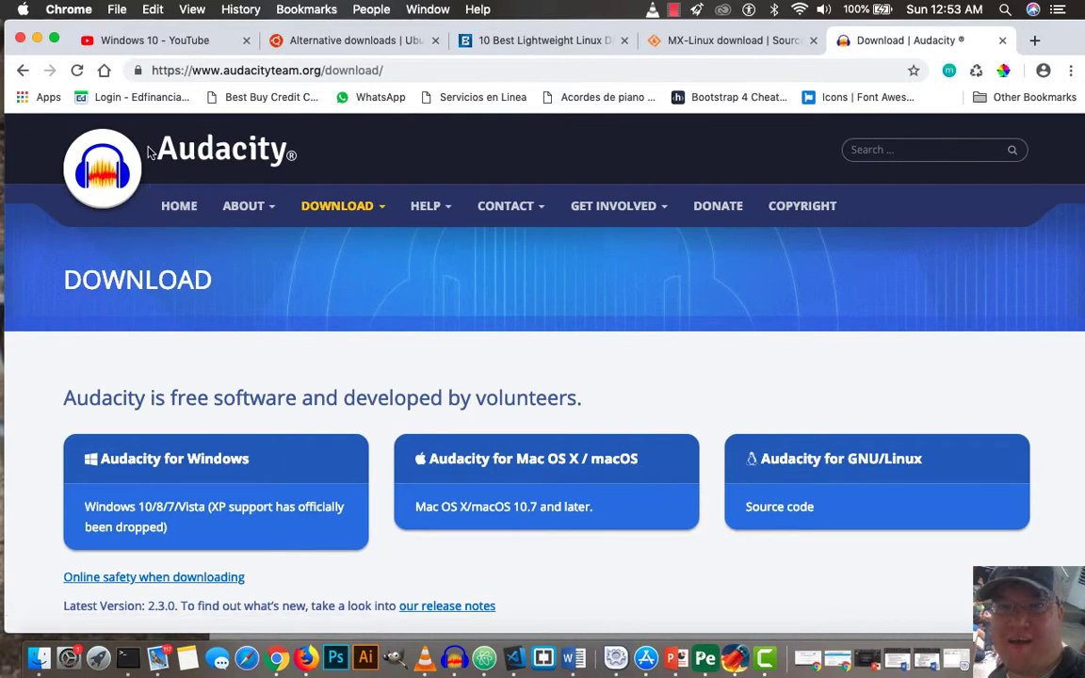
Switch to the empty Audacity project and import 2.Drinking From The Poisoned Well.mp3 from the Music folder.
{"action": "left_click", "coordinate": [38, 40]}
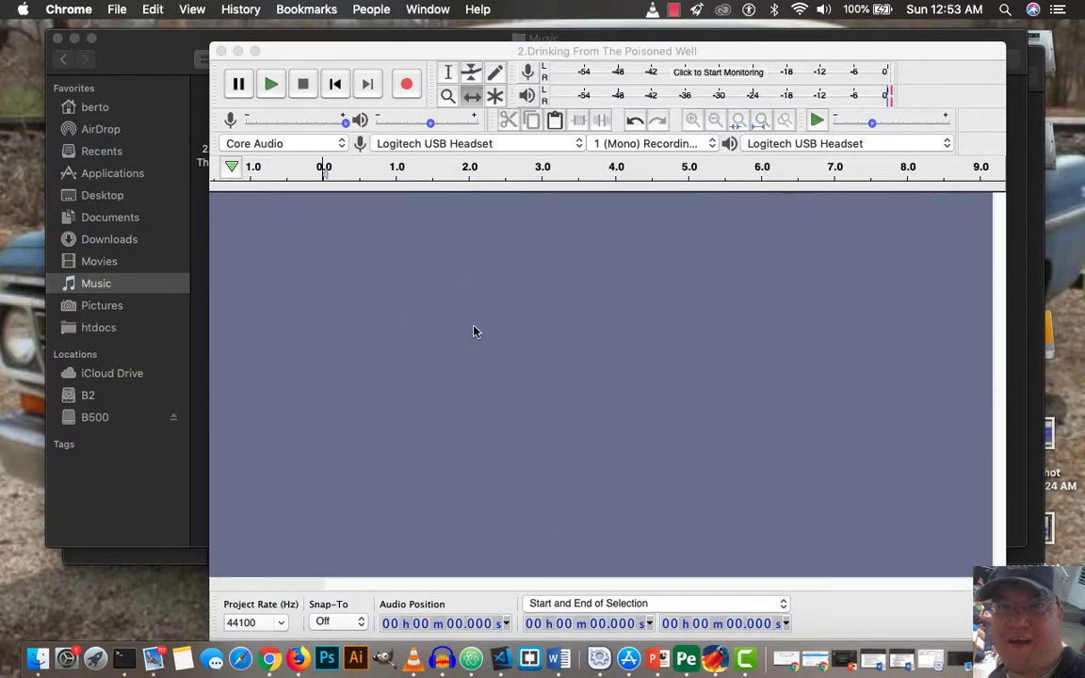
{"action": "left_click_drag", "start_coordinate": [352, 62], "coordinate": [512, 49]}
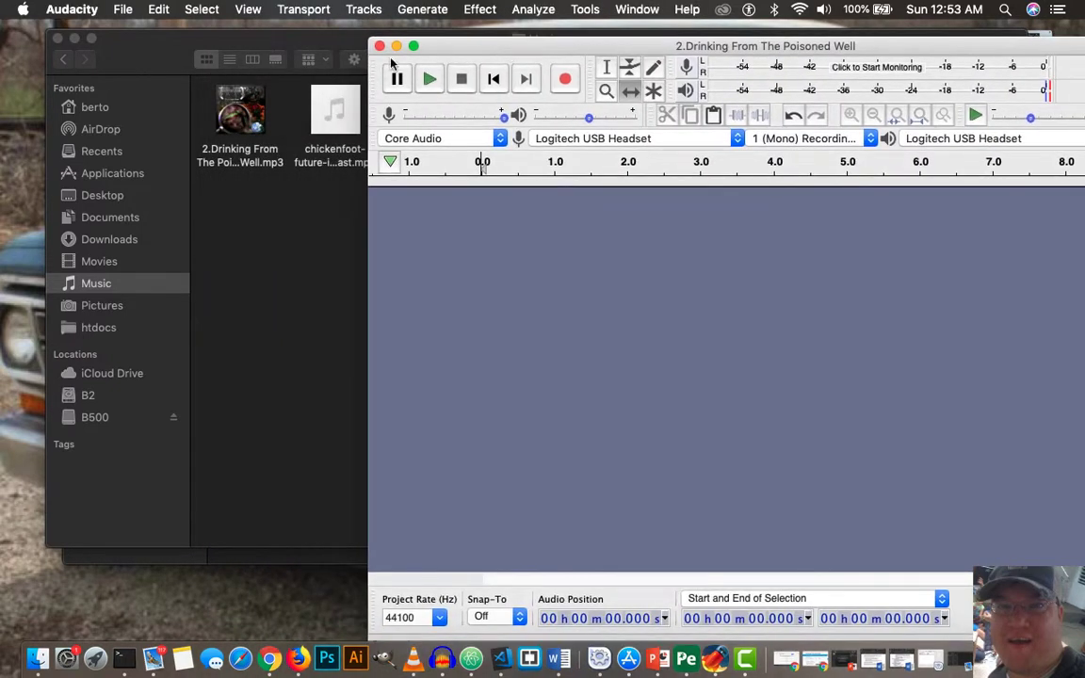
{"action": "left_click", "coordinate": [241, 111]}
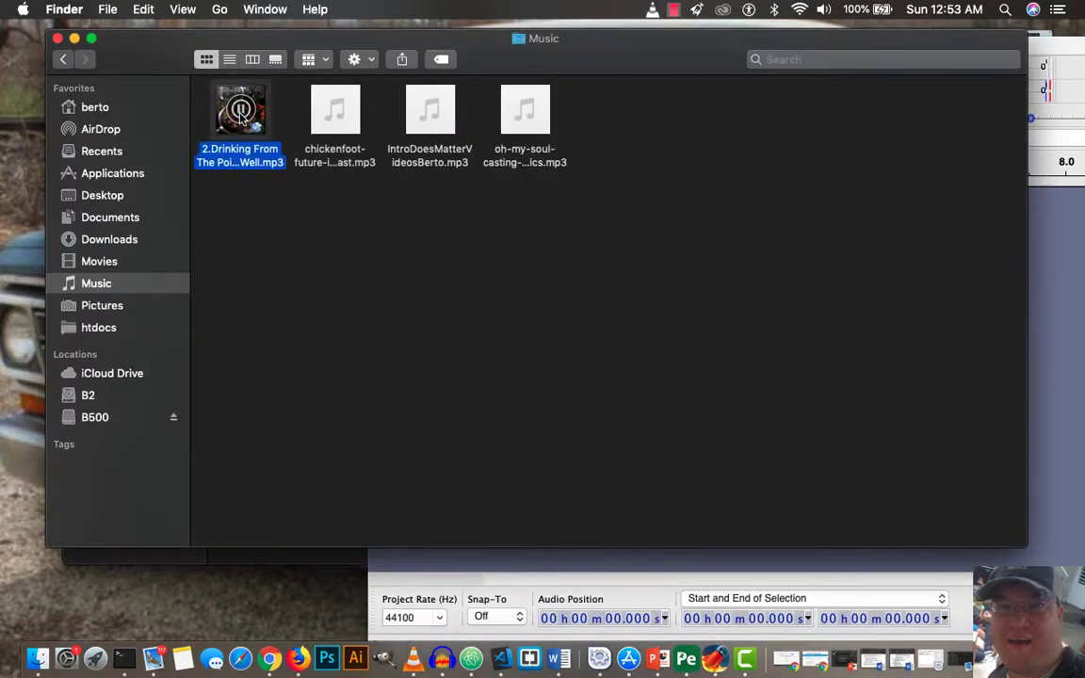
{"action": "left_click", "coordinate": [242, 115]}
{"action": "left_click", "coordinate": [501, 565]}
{"action": "left_click_drag", "start_coordinate": [243, 120], "coordinate": [476, 266]}
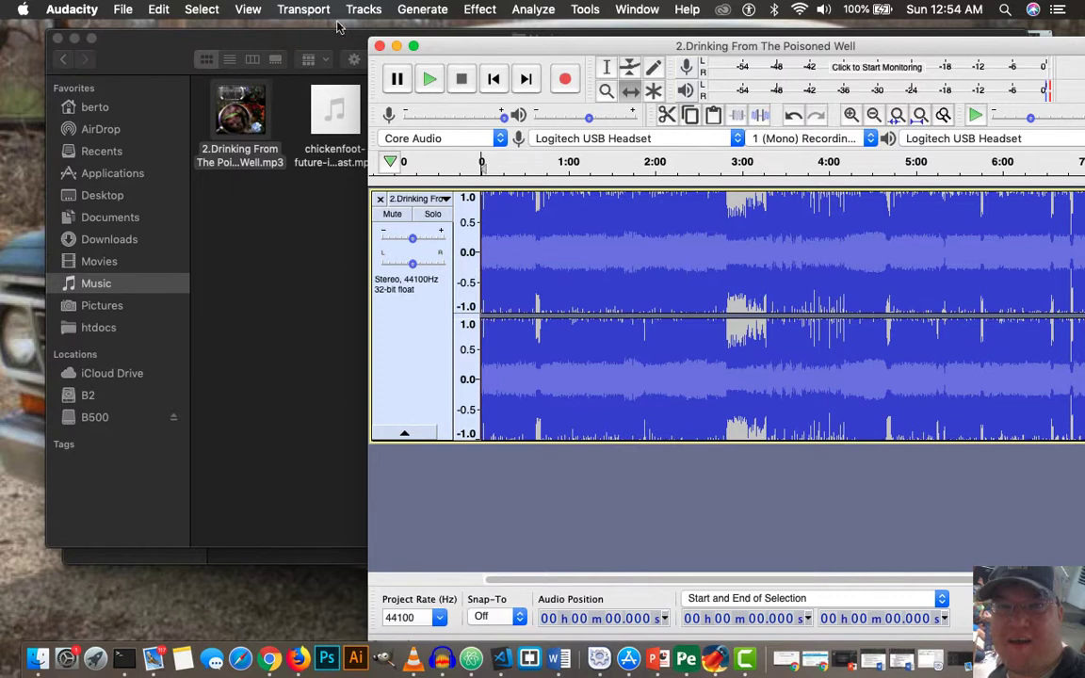
Play the first few seconds of the imported track, then stop playback.
{"action": "left_click", "coordinate": [248, 10]}
{"action": "mouse_move", "coordinate": [255, 84]}
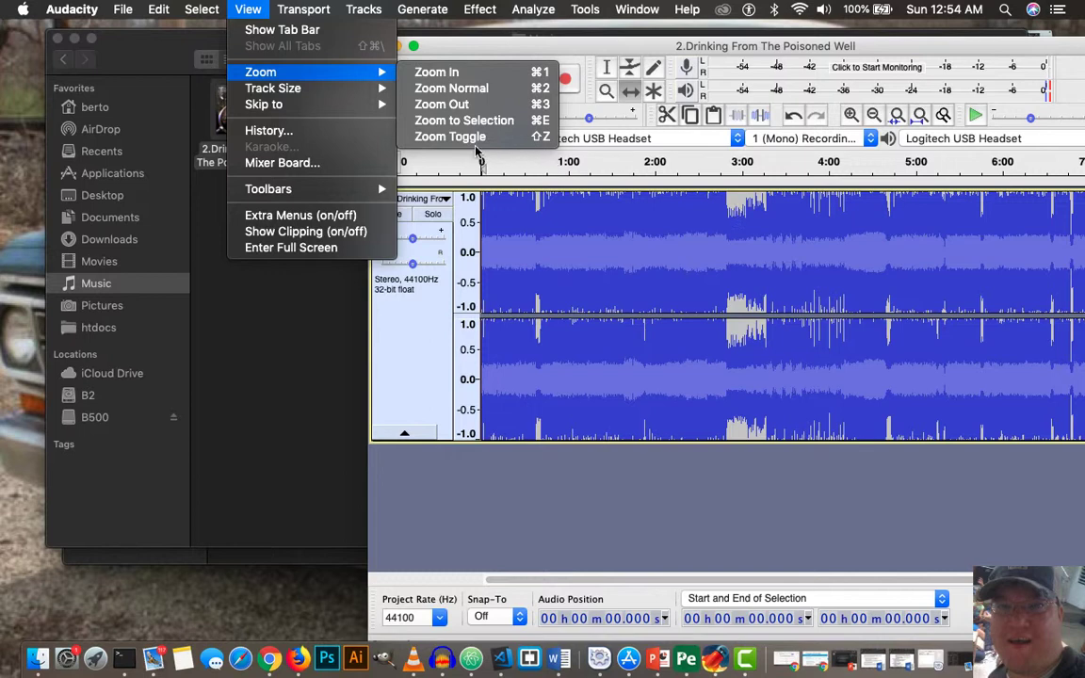
{"action": "left_click", "coordinate": [453, 73]}
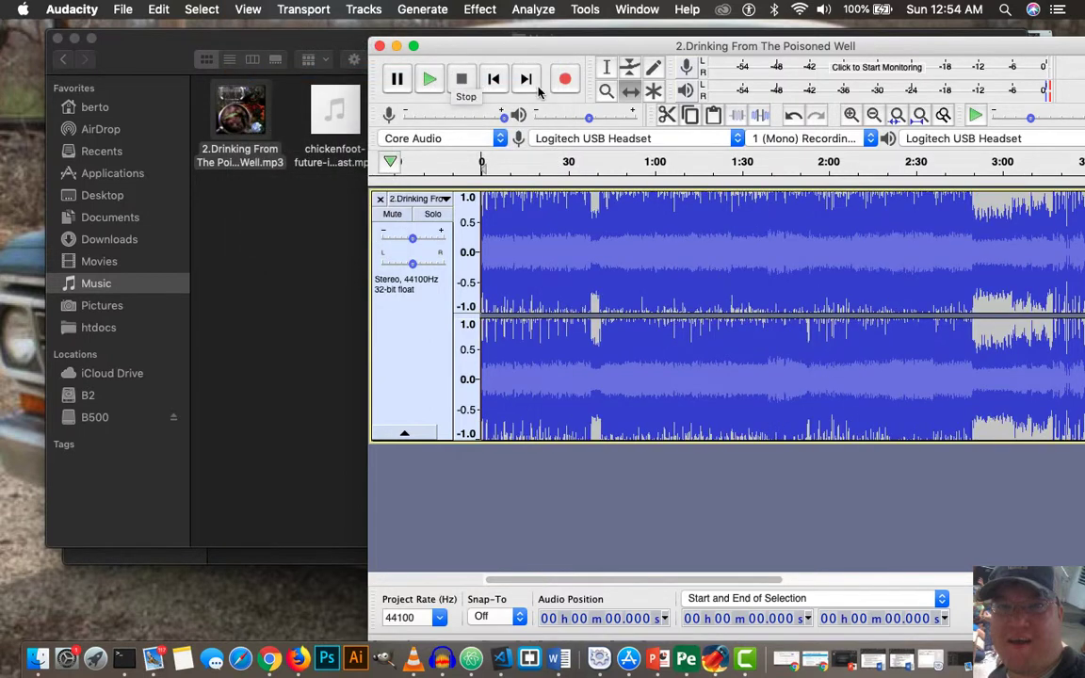
{"action": "left_click", "coordinate": [434, 82]}
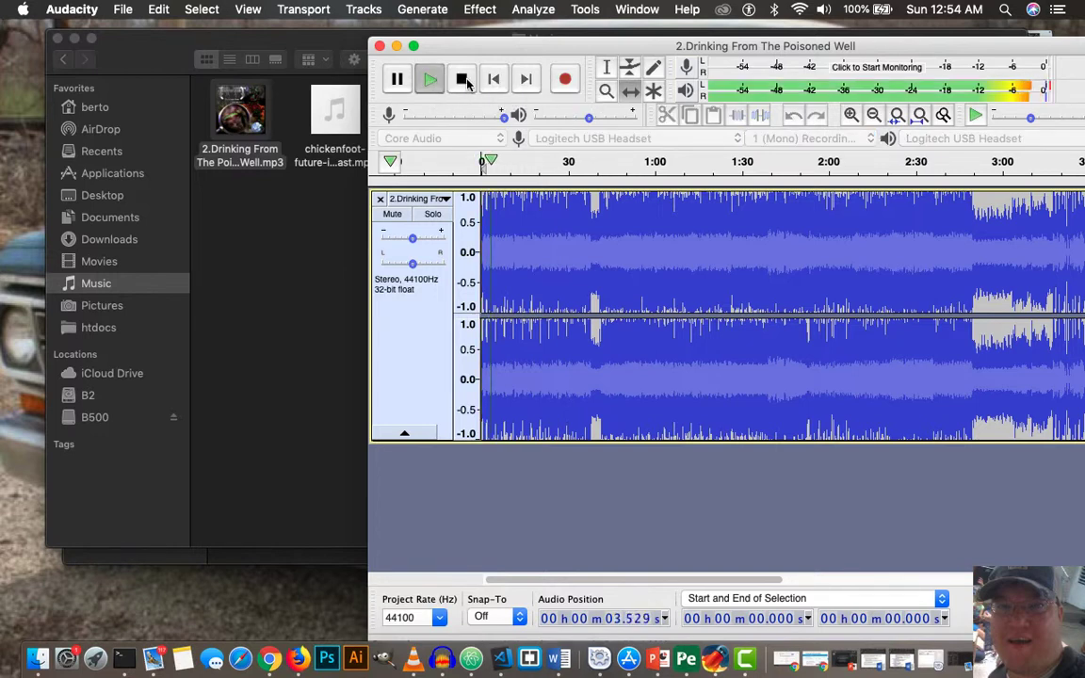
{"action": "left_click", "coordinate": [462, 80]}
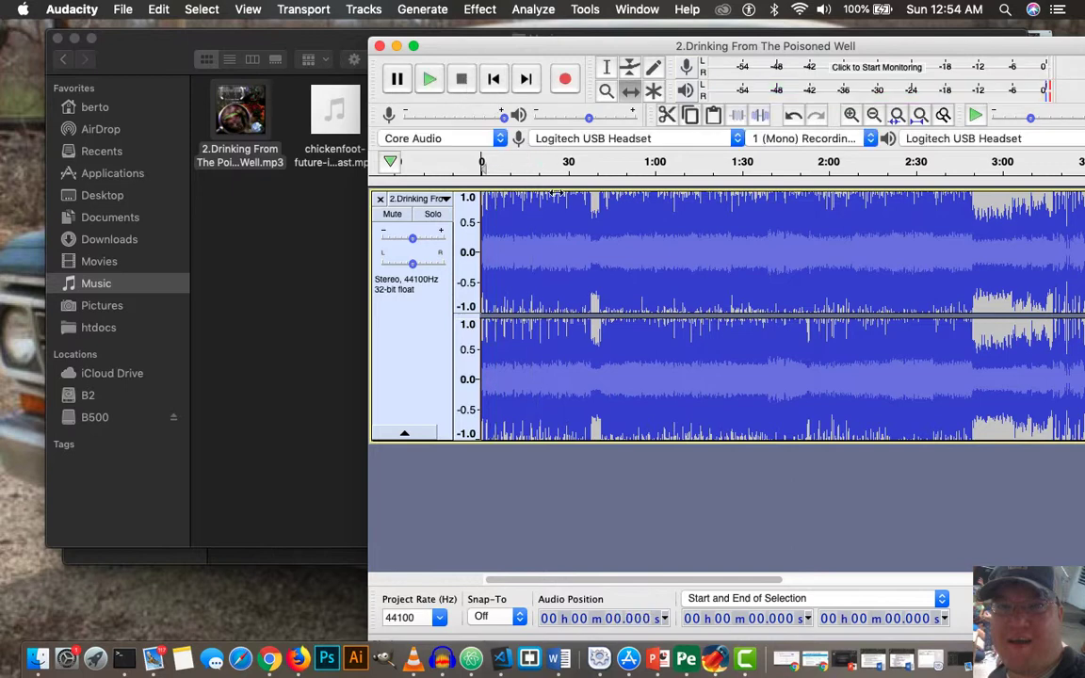
Delete the audio from about 11.7 seconds to the end of the track.
{"action": "left_click", "coordinate": [608, 68]}
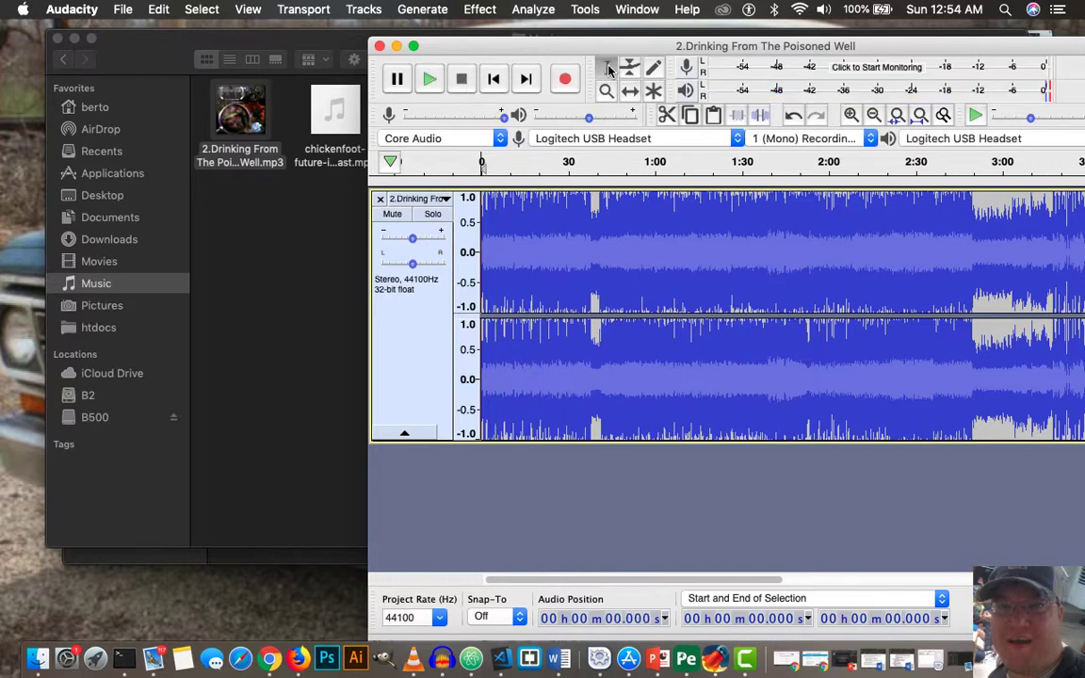
{"action": "left_click_drag", "start_coordinate": [516, 212], "coordinate": [1082, 217]}
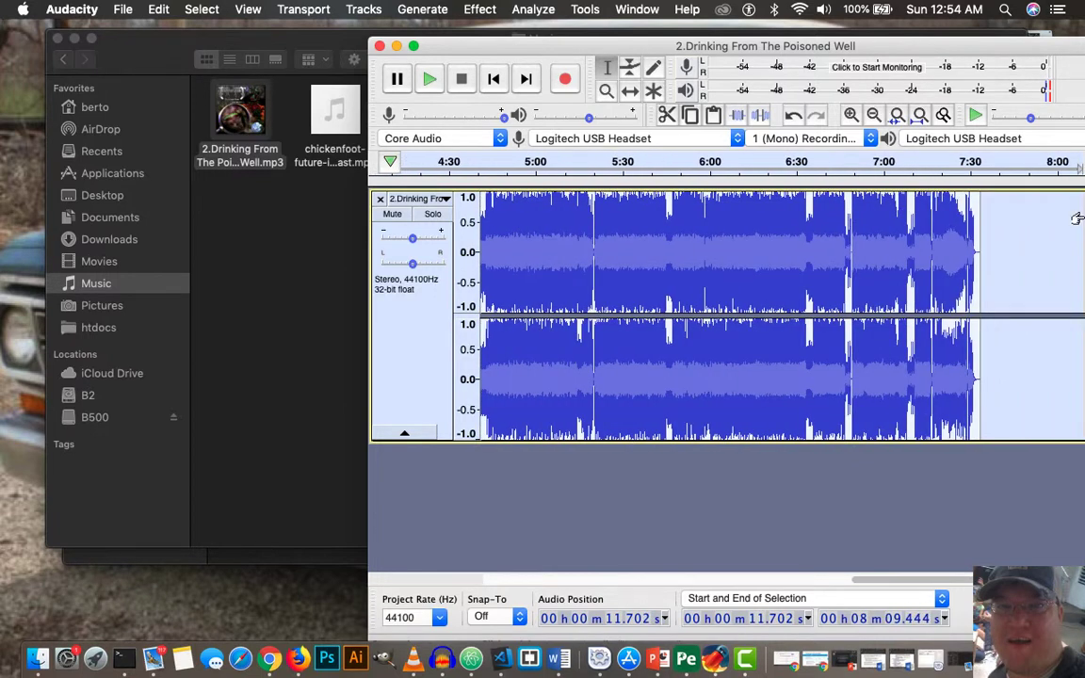
{"action": "key", "text": "Delete"}
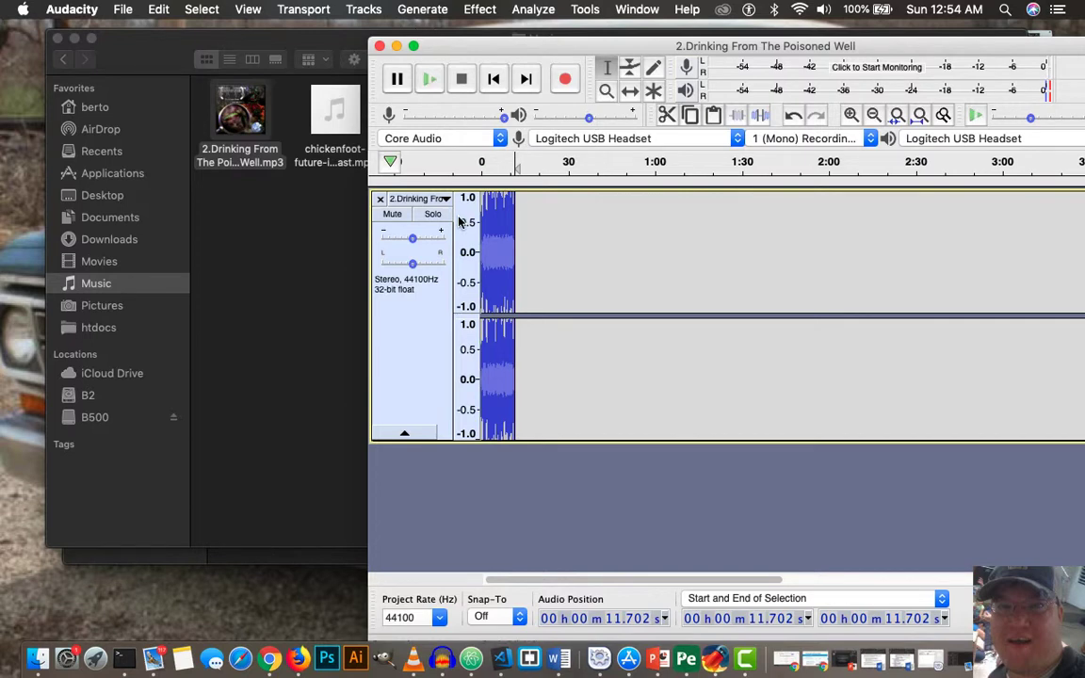
Play the opening seconds of the trimmed clip from its start to check it.
{"action": "key", "text": "super+3"}
{"action": "key", "text": "super+2"}
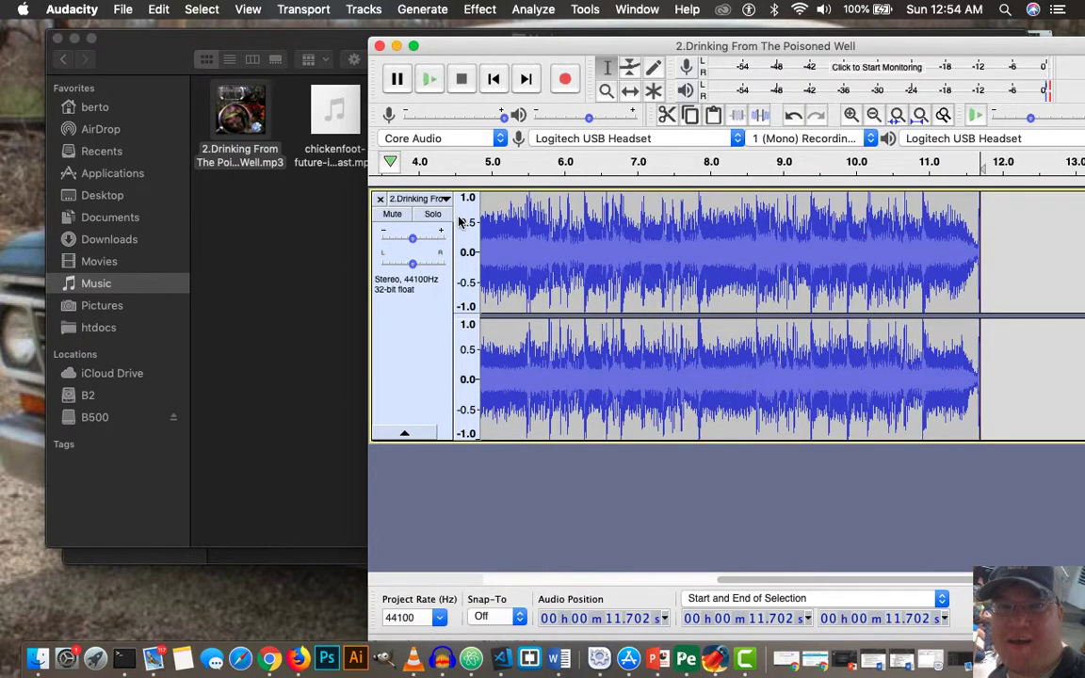
{"action": "scroll", "coordinate": [459, 220], "scroll_direction": "right", "scroll_amount": 2}
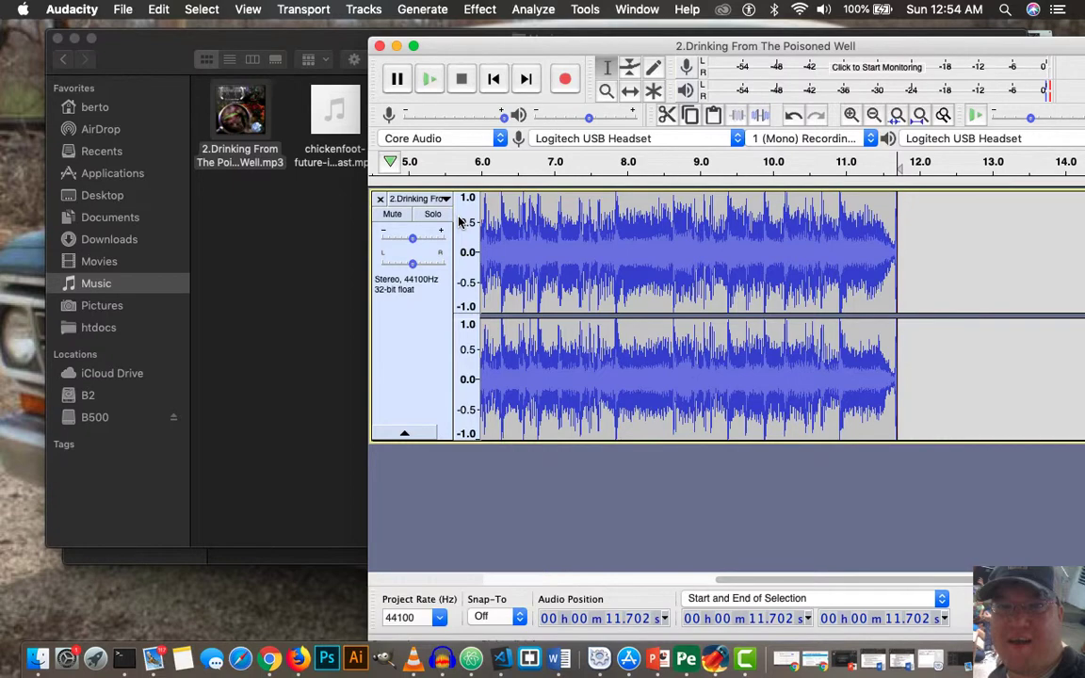
{"action": "key", "text": "super+1"}
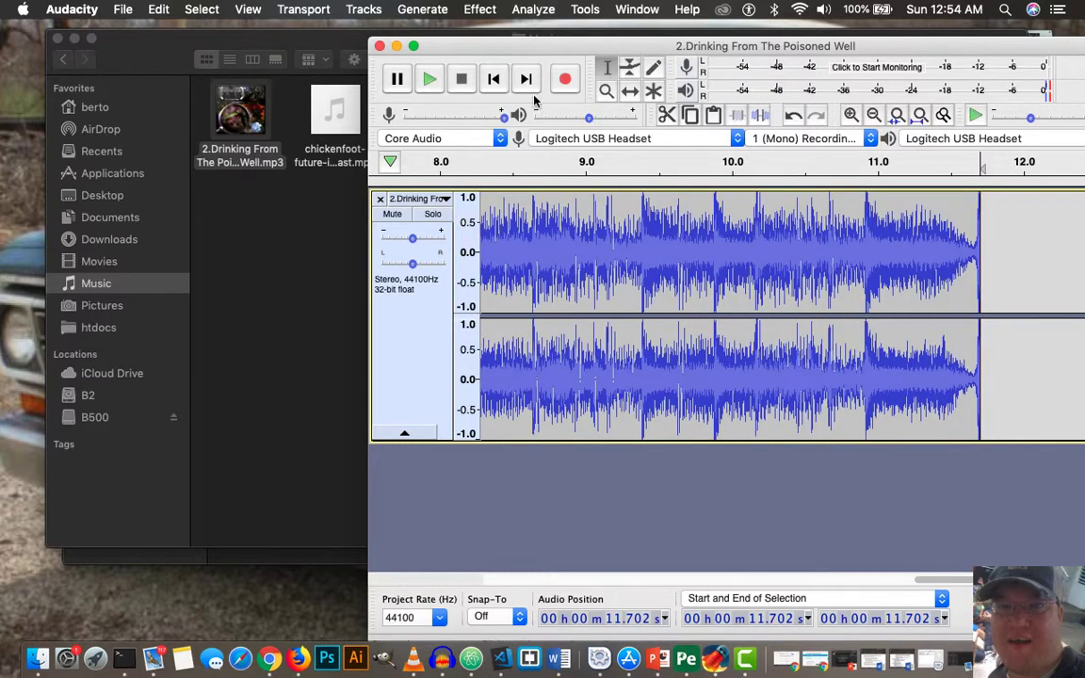
{"action": "left_click", "coordinate": [493, 79]}
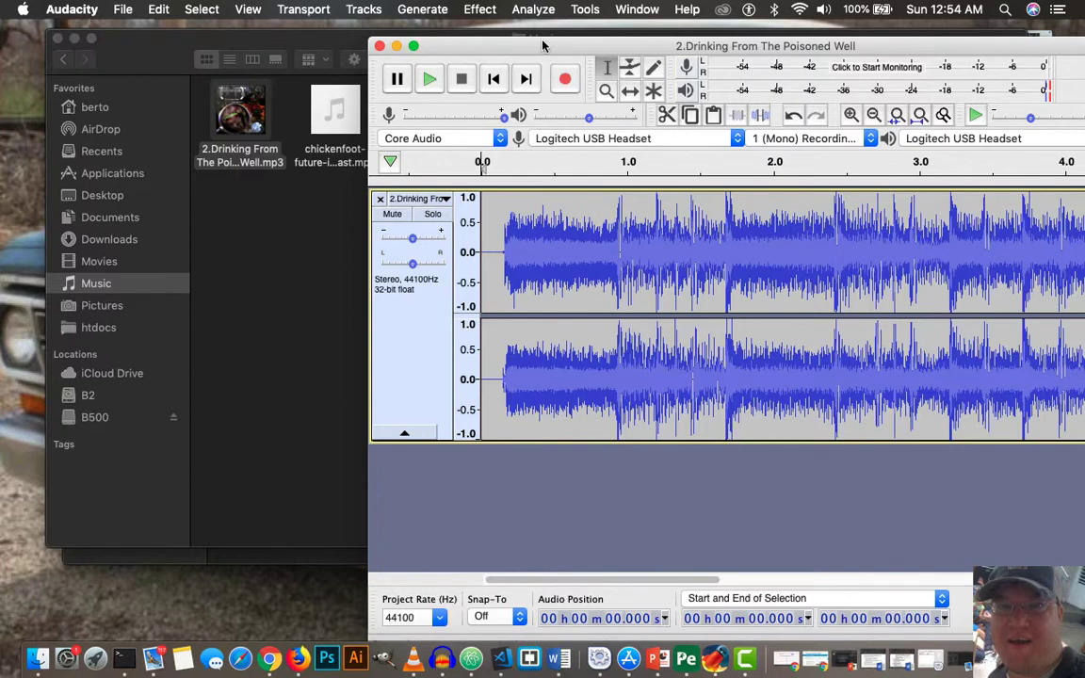
{"action": "left_click_drag", "start_coordinate": [543, 44], "coordinate": [322, 55]}
{"action": "left_click", "coordinate": [213, 93]}
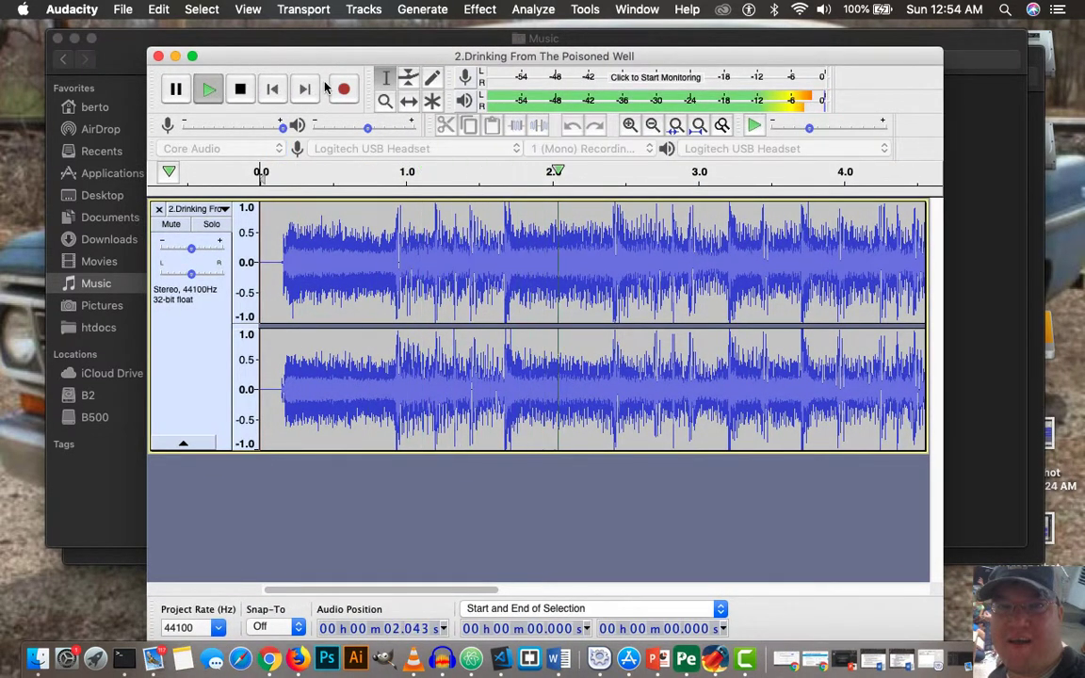
{"action": "left_click", "coordinate": [243, 91]}
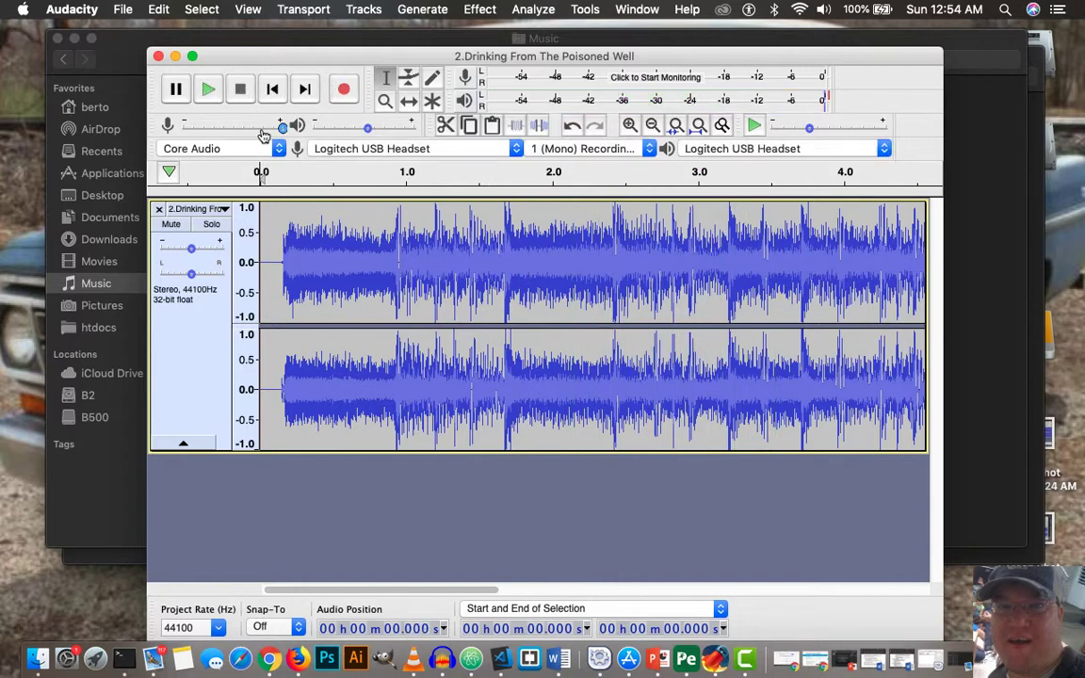
{"action": "key", "text": "super+3"}
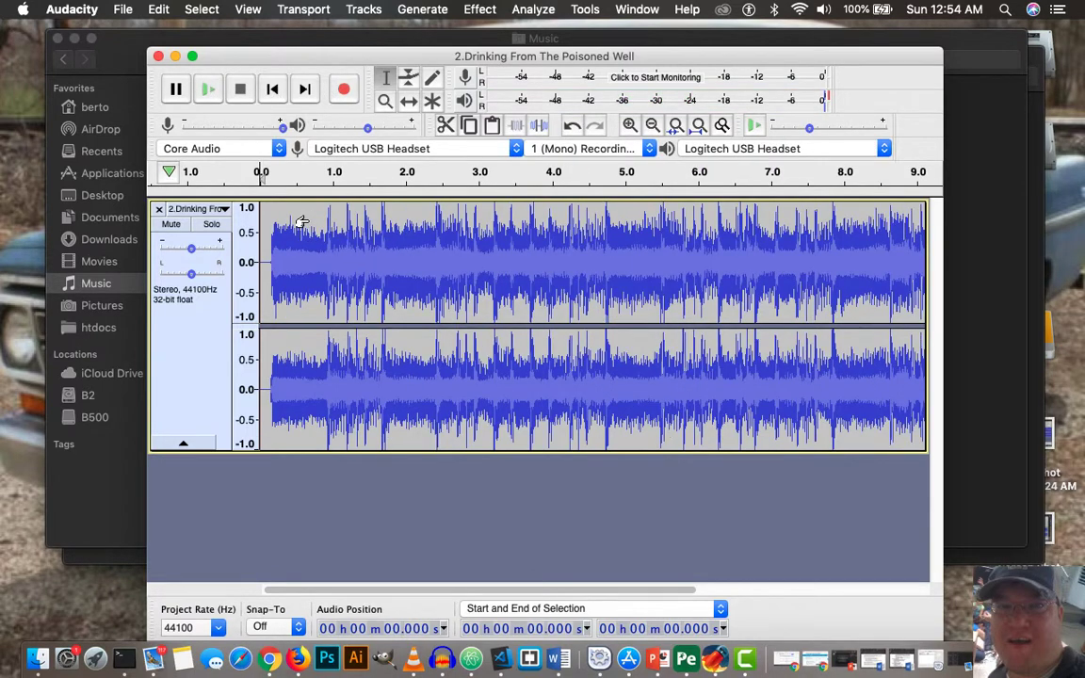
{"action": "key", "text": "super+3"}
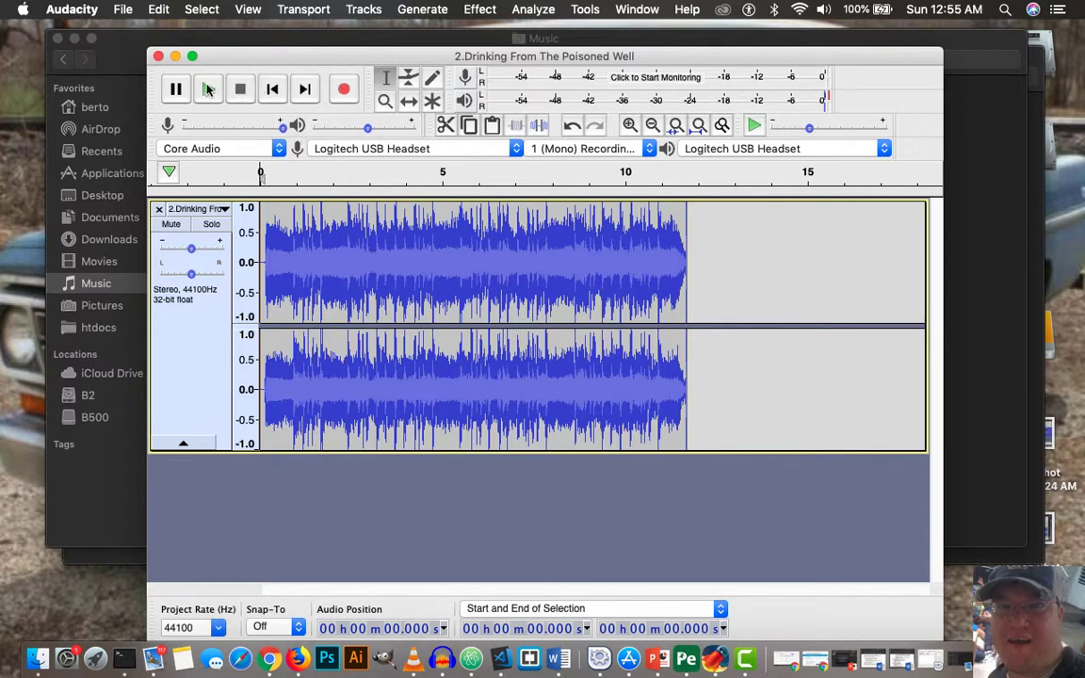
{"action": "left_click", "coordinate": [208, 89]}
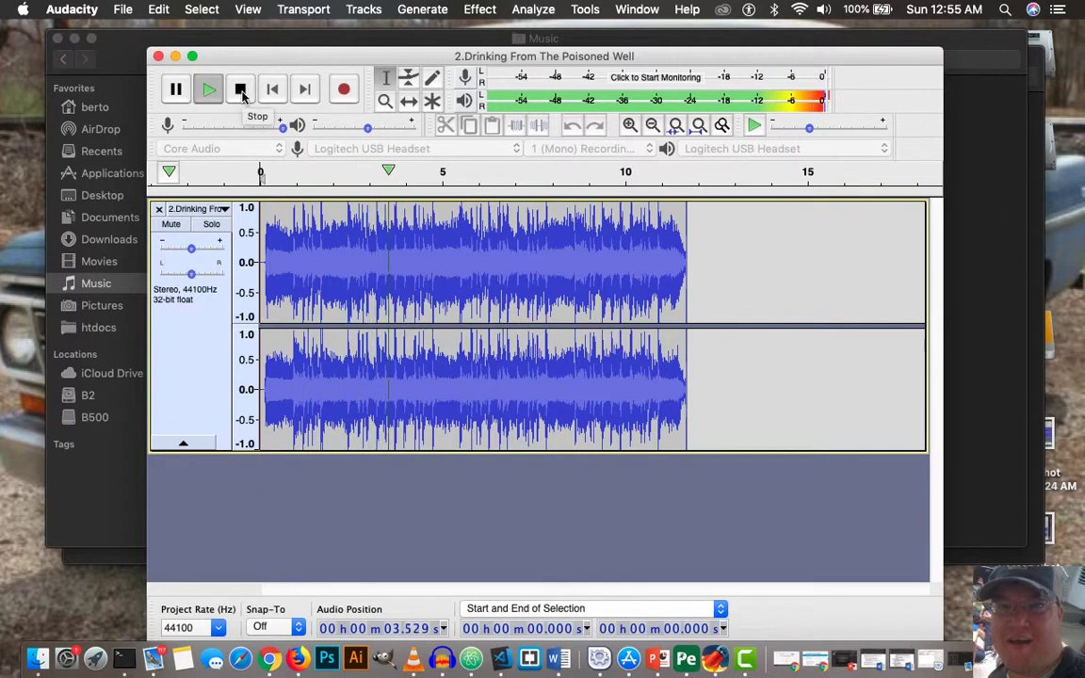
{"action": "left_click", "coordinate": [240, 89]}
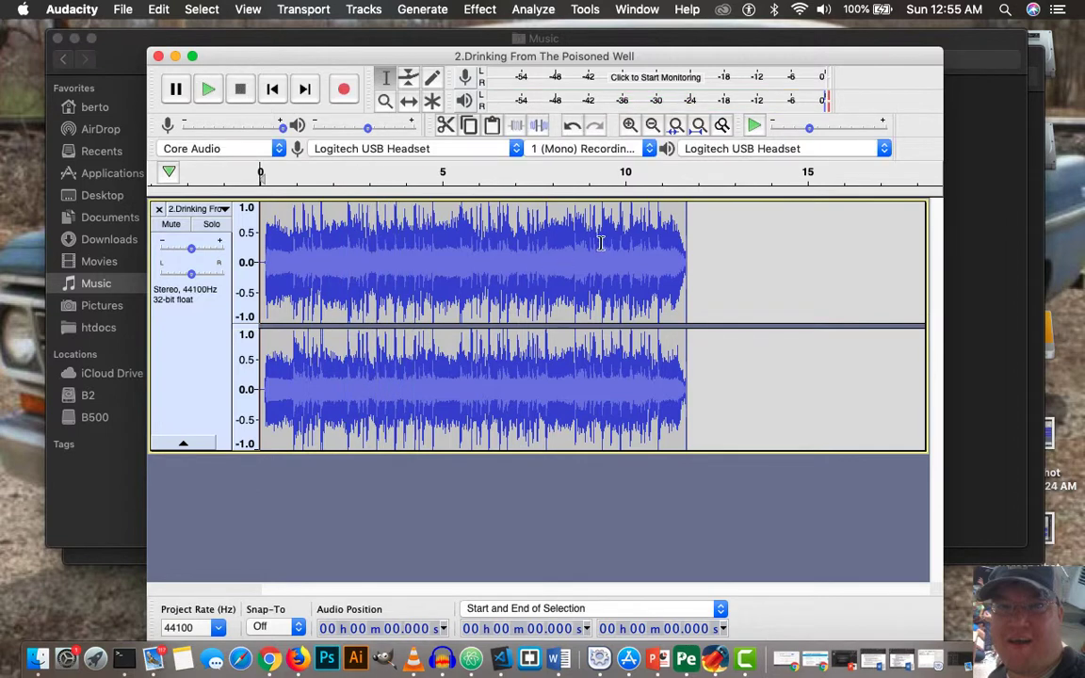
{"action": "left_click_drag", "start_coordinate": [599, 226], "coordinate": [696, 237]}
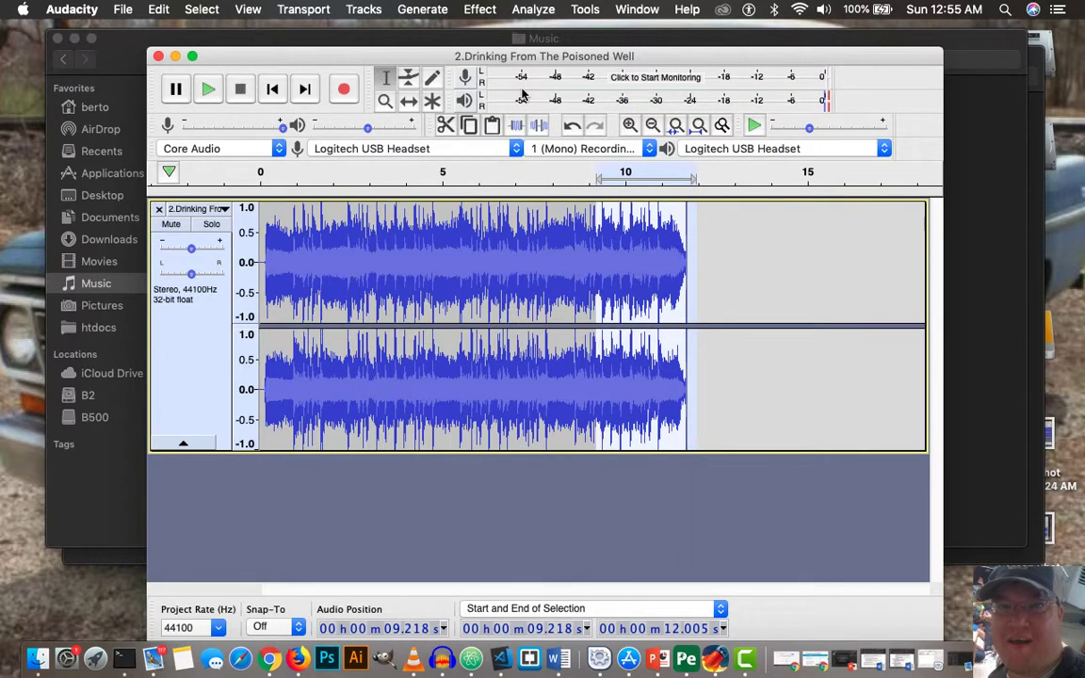
{"action": "left_click", "coordinate": [479, 9]}
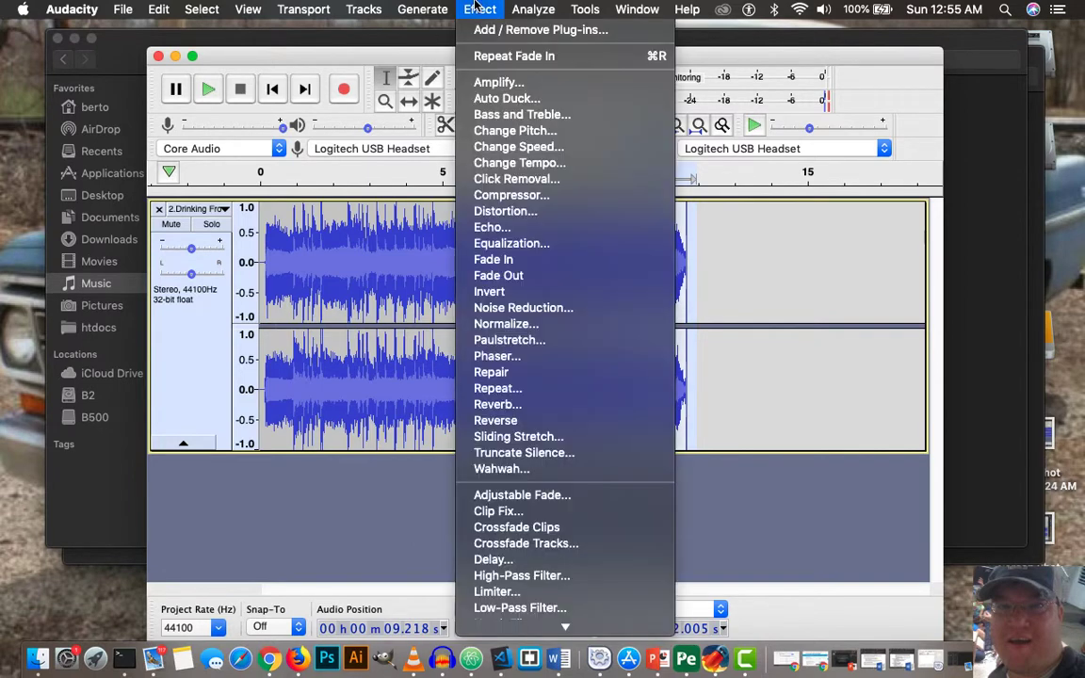
{"action": "left_click", "coordinate": [499, 275]}
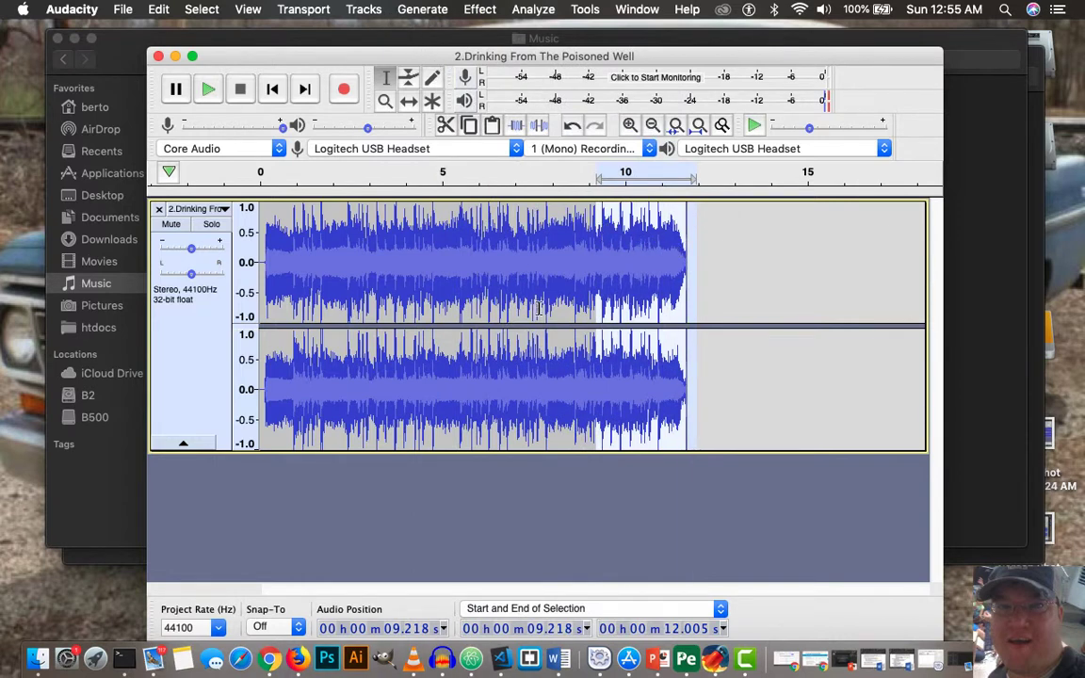
{"action": "left_click", "coordinate": [587, 217]}
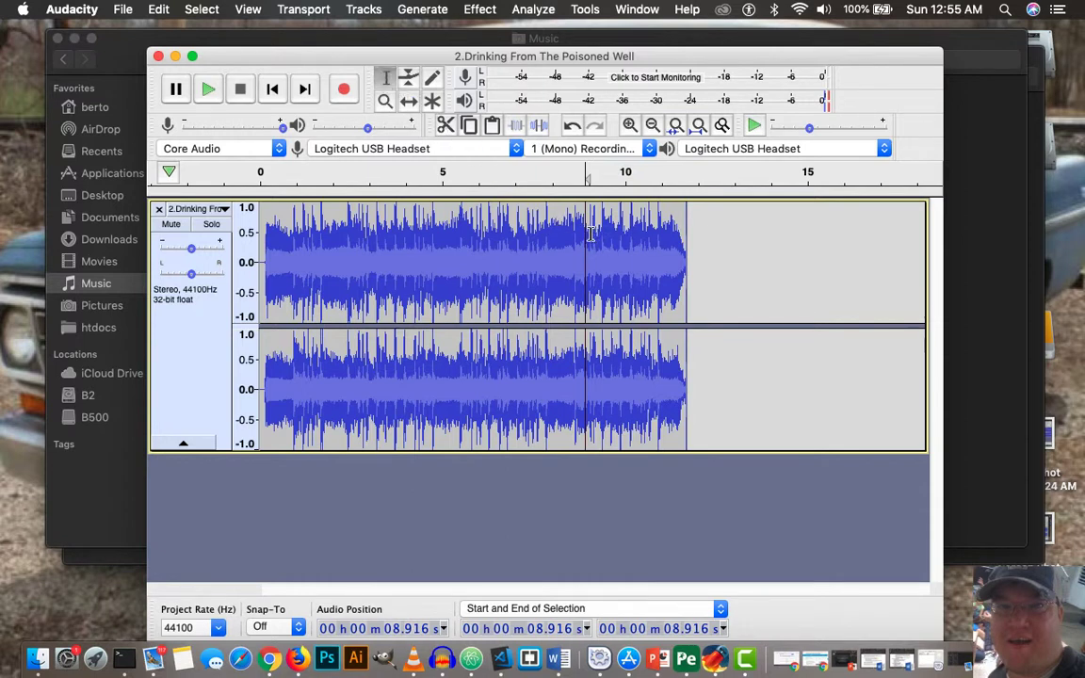
Apply a Fade Out to the clip's ending, from about 9.08 seconds to past its end.
{"action": "left_click_drag", "start_coordinate": [591, 233], "coordinate": [695, 242]}
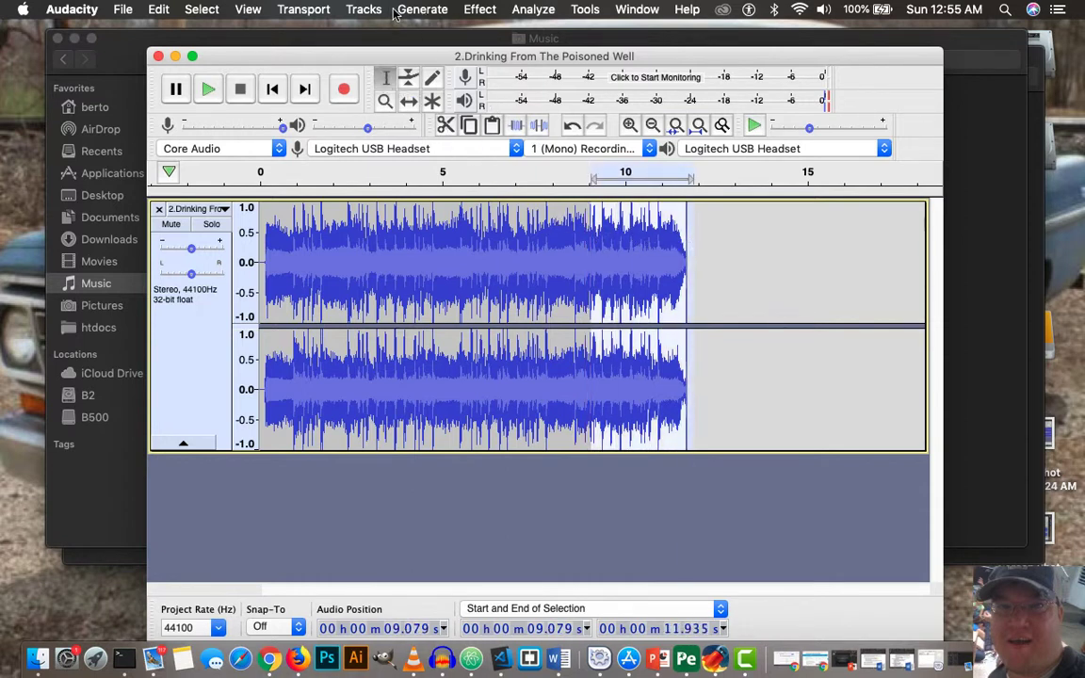
{"action": "left_click", "coordinate": [479, 9]}
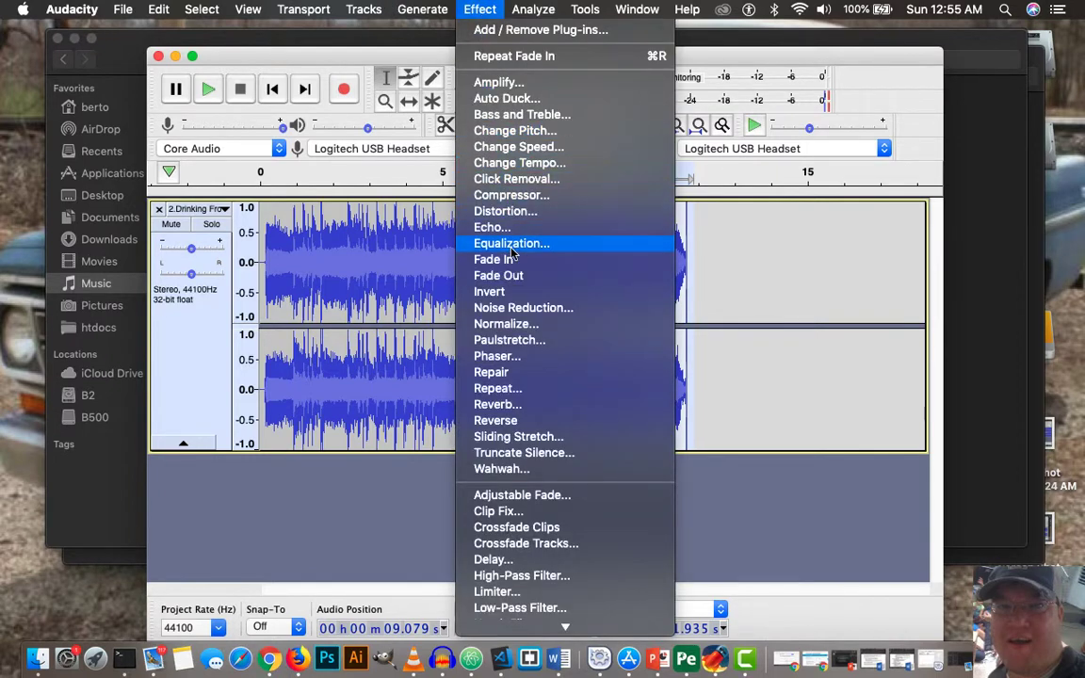
{"action": "left_click", "coordinate": [514, 276]}
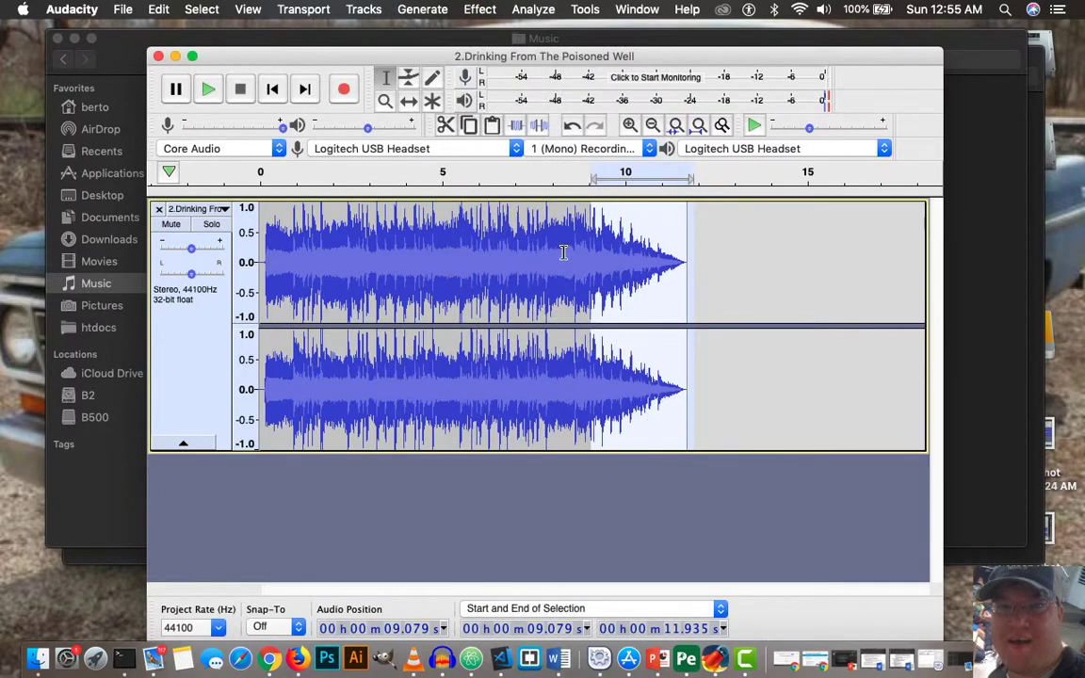
{"action": "left_click", "coordinate": [583, 172]}
Import 2.Drinking From The Poisoned Well.mp3 again as a second track and shift it to start at about 18 seconds.
{"action": "left_click_drag", "start_coordinate": [230, 51], "coordinate": [438, 48]}
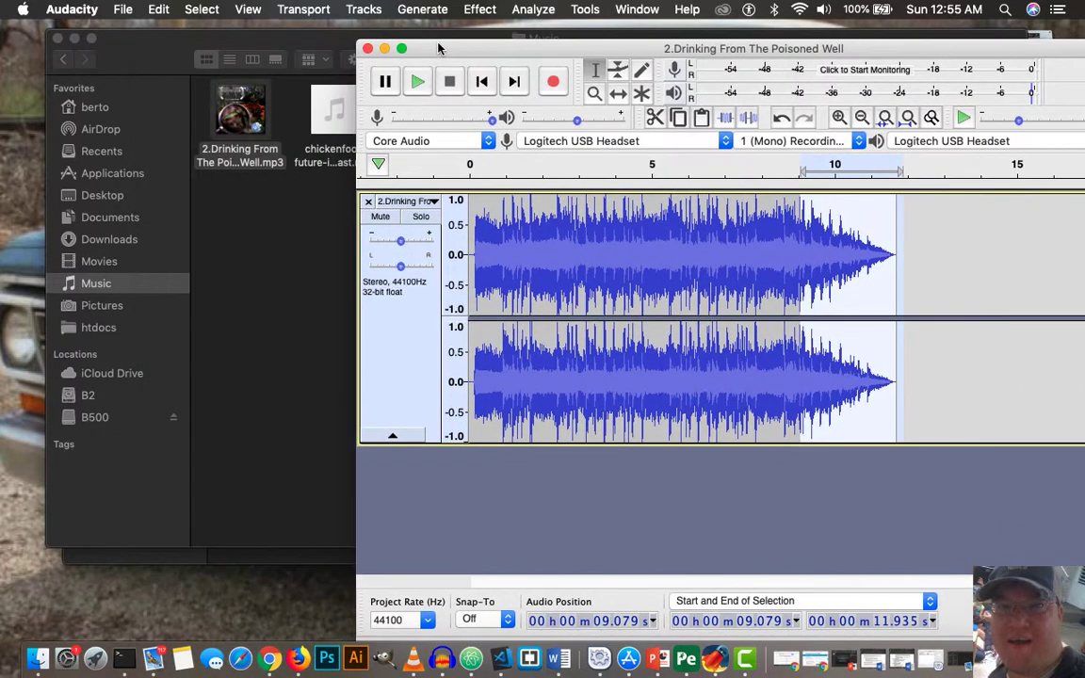
{"action": "left_click_drag", "start_coordinate": [248, 111], "coordinate": [782, 442]}
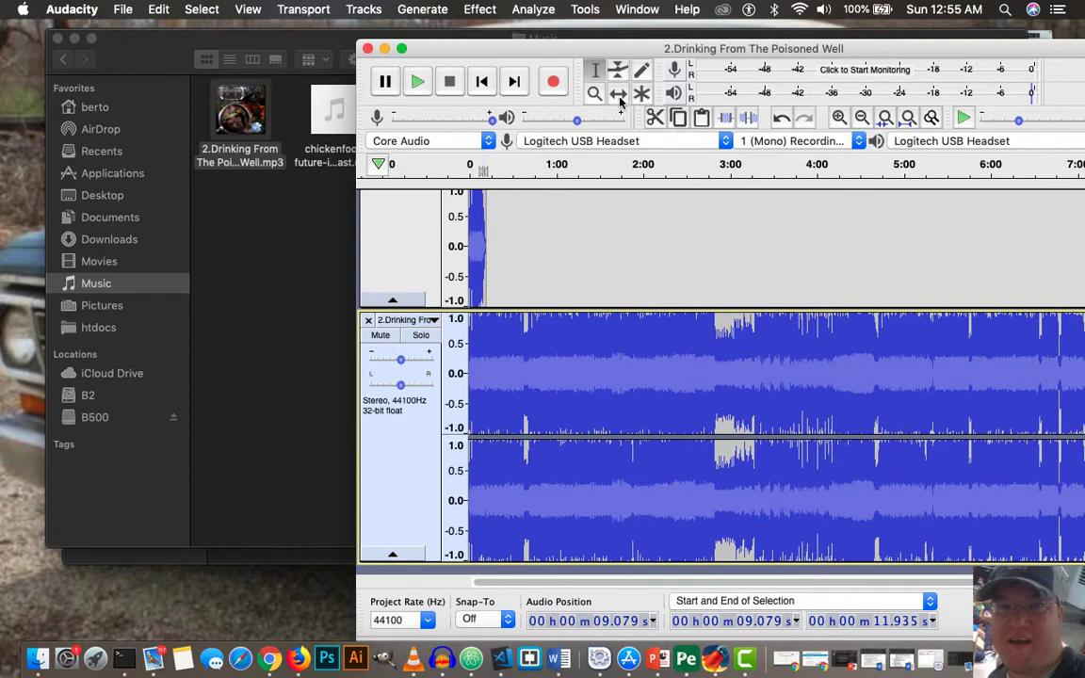
{"action": "left_click", "coordinate": [619, 98]}
{"action": "left_click_drag", "start_coordinate": [574, 337], "coordinate": [599, 334]}
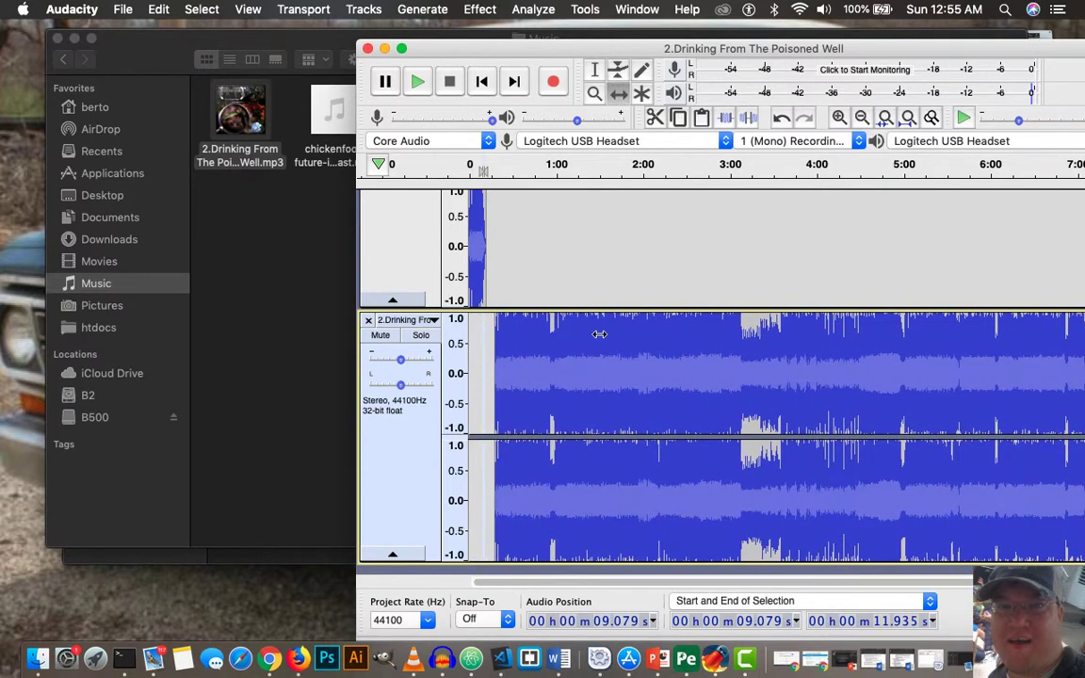
Delete roughly the first minute and a half of the second track, including most of the gap before it.
{"action": "left_click", "coordinate": [596, 70]}
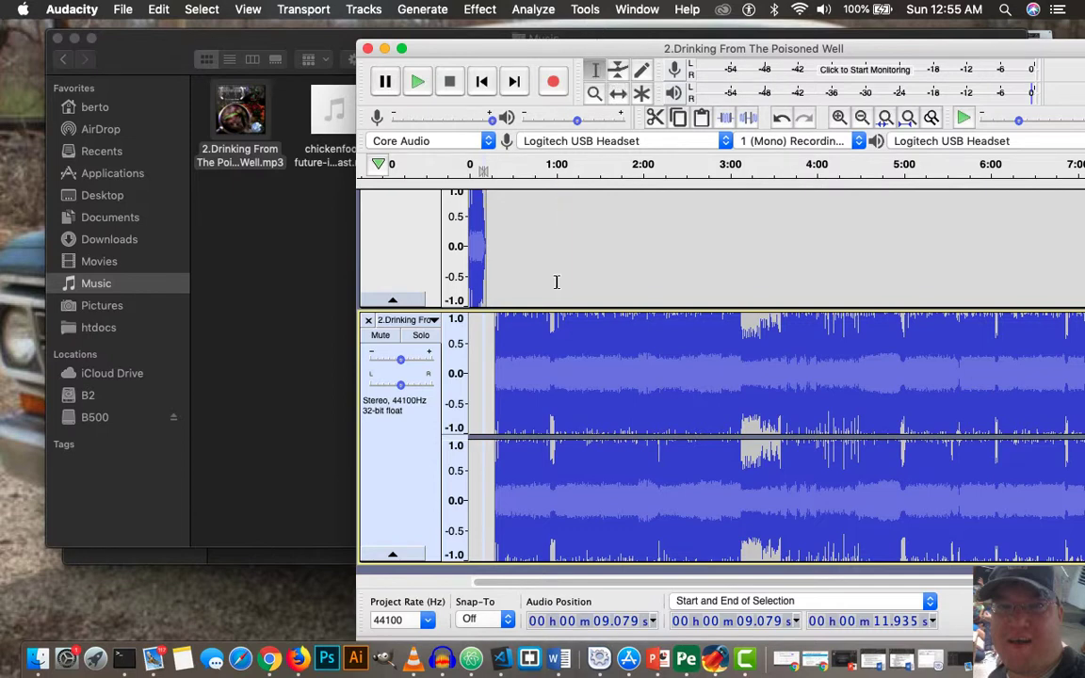
{"action": "left_click_drag", "start_coordinate": [632, 334], "coordinate": [488, 345]}
{"action": "key", "text": "Delete"}
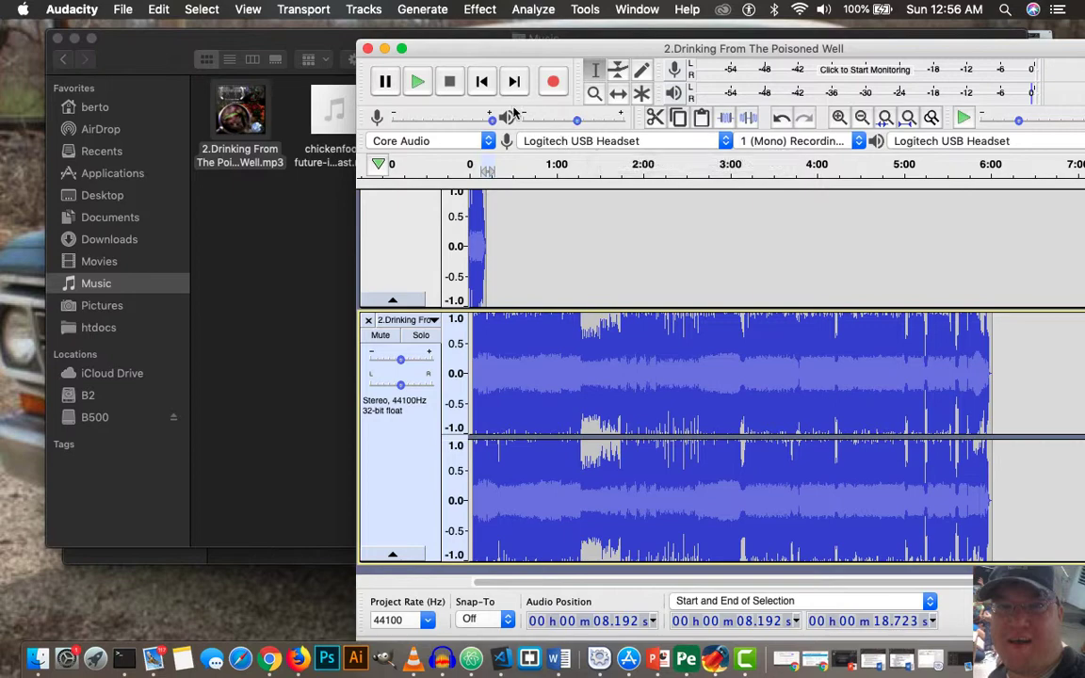
{"action": "key", "text": "super+3"}
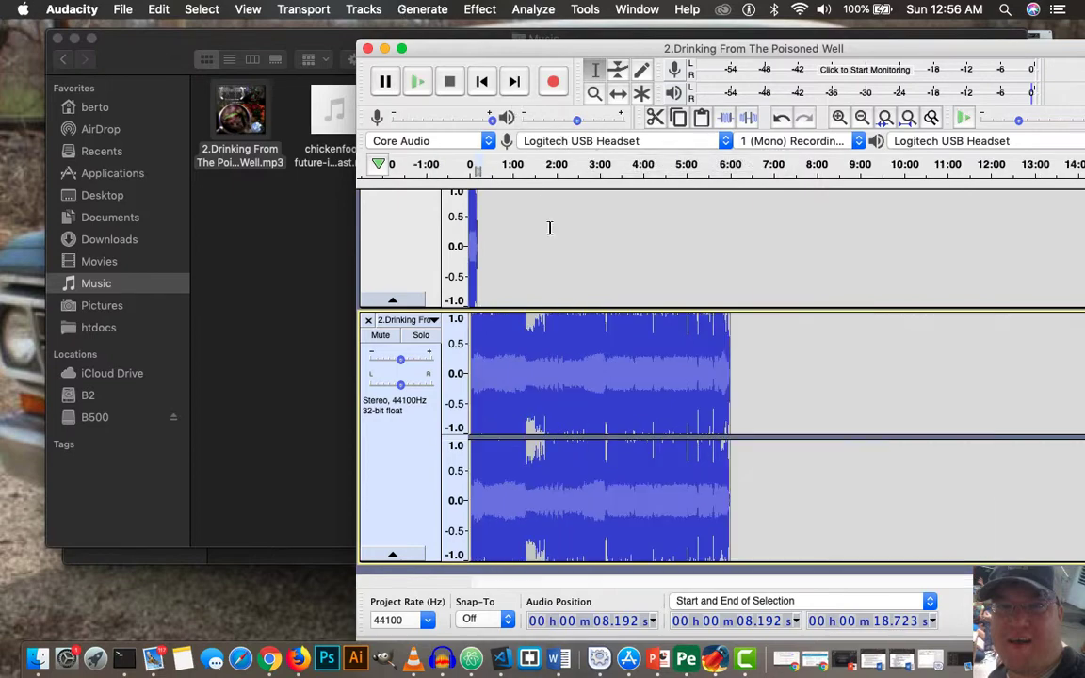
{"action": "key", "text": "super+1"}
{"action": "key", "text": "super+1"}
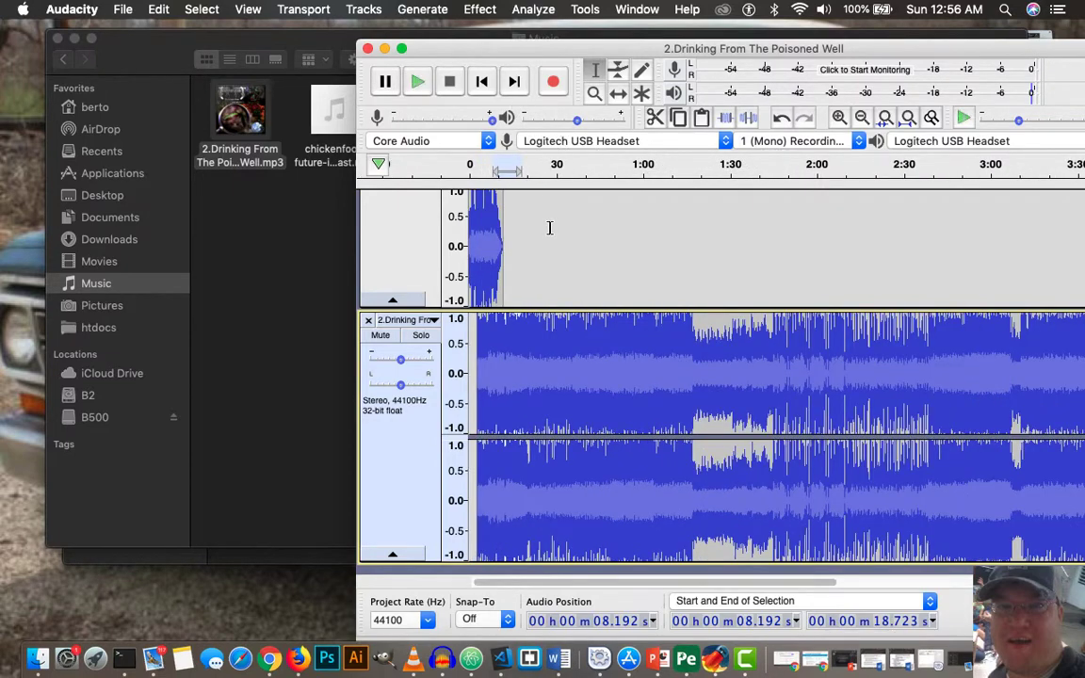
Shift the second track's clip later so it starts at about 12 seconds, right after the first clip's ending.
{"action": "key", "text": "super+1"}
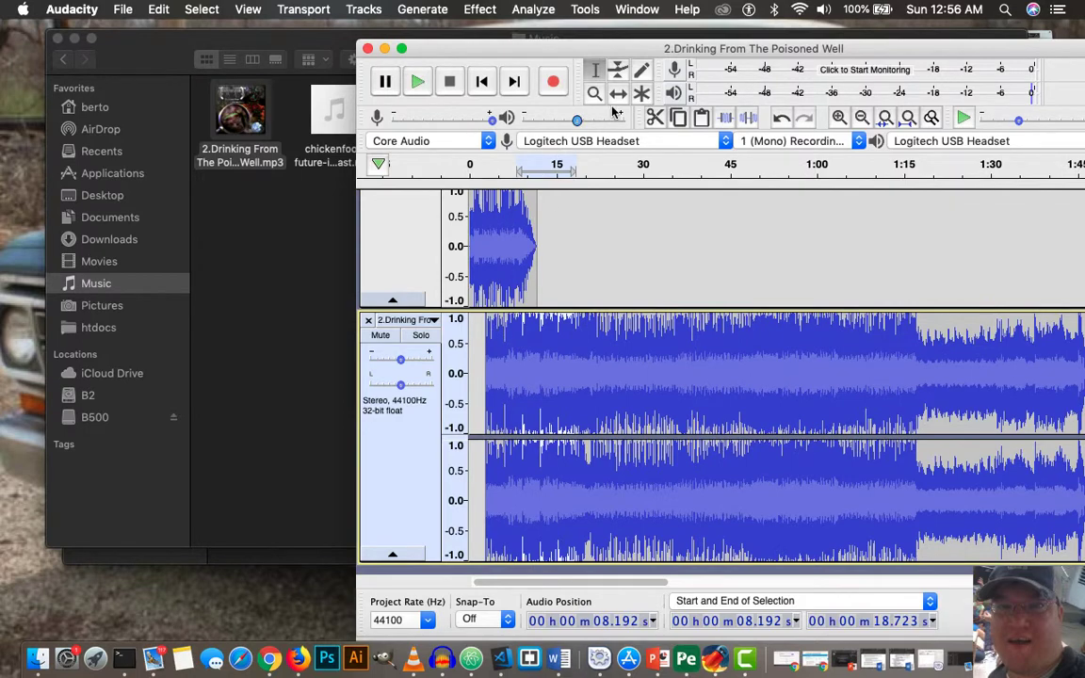
{"action": "key", "text": "F5"}
{"action": "left_click_drag", "start_coordinate": [538, 348], "coordinate": [591, 347]}
Apply a Fade In to the second track's opening, selecting from about 10.09 to 14.77 seconds.
{"action": "left_click", "coordinate": [595, 71]}
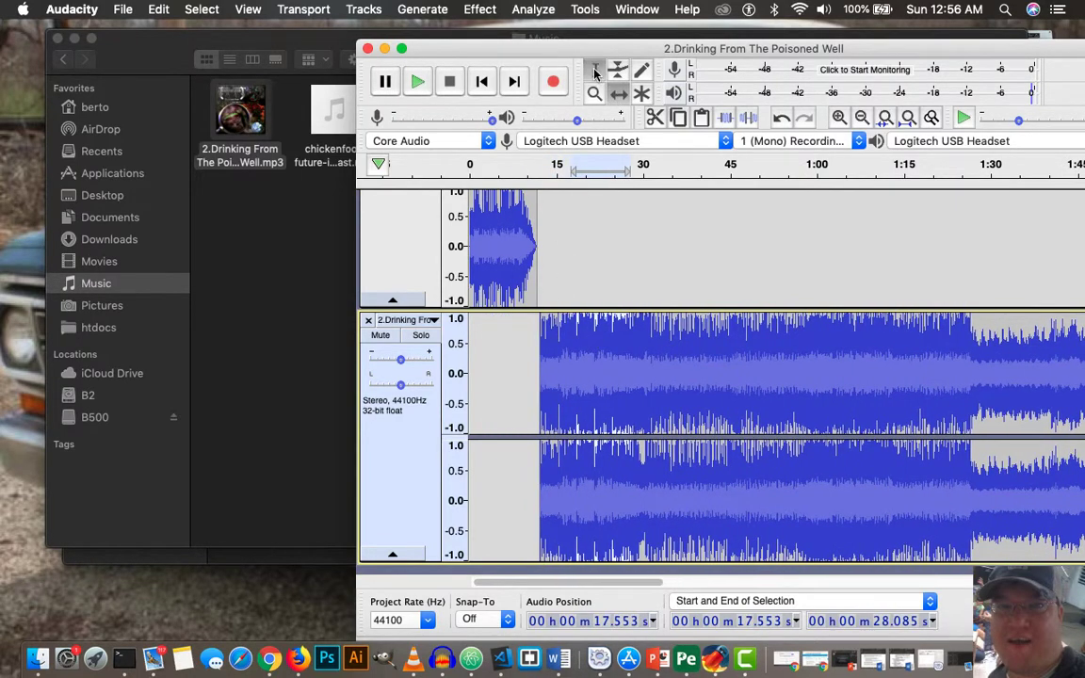
{"action": "left_click", "coordinate": [556, 325]}
{"action": "left_click", "coordinate": [529, 326], "text": "shift"}
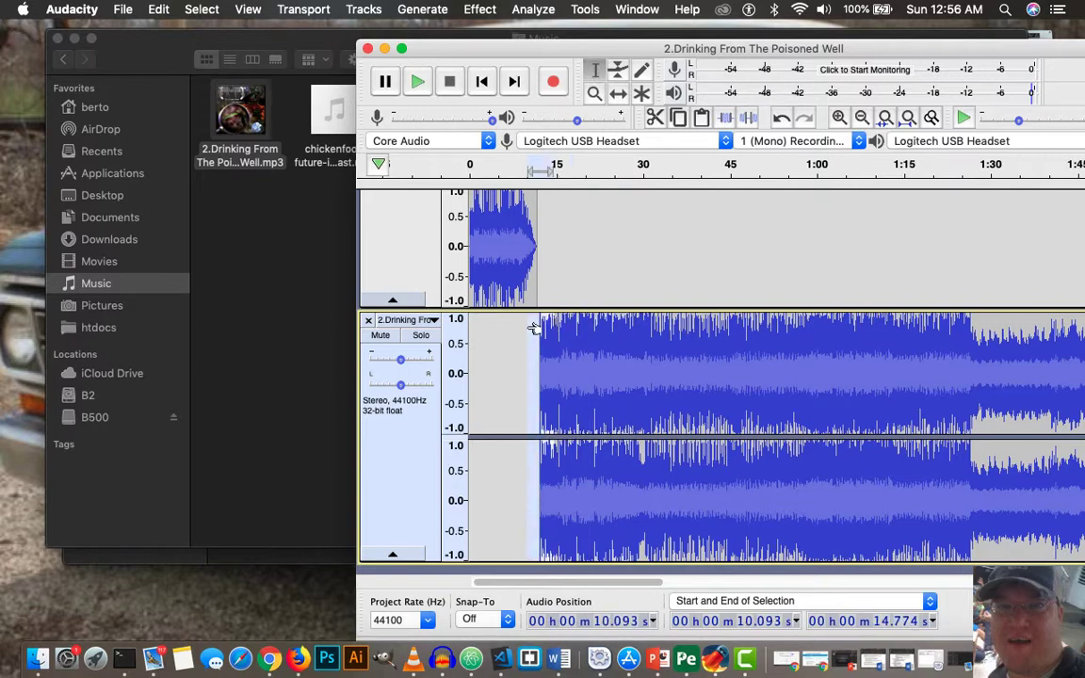
{"action": "left_click", "coordinate": [481, 9]}
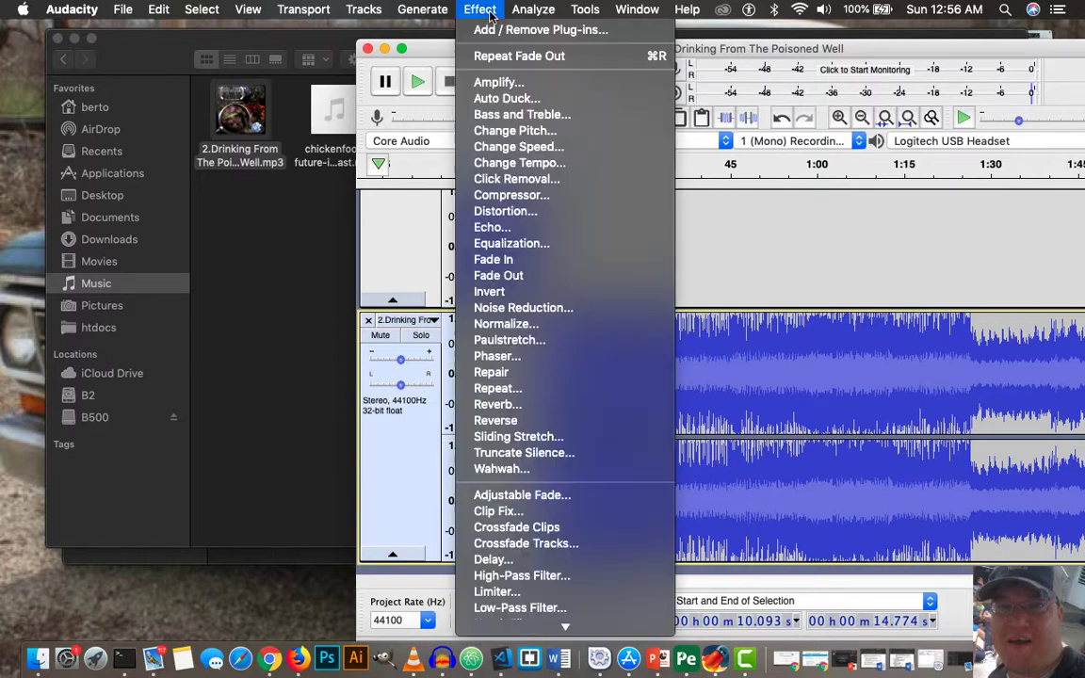
{"action": "left_click", "coordinate": [487, 260]}
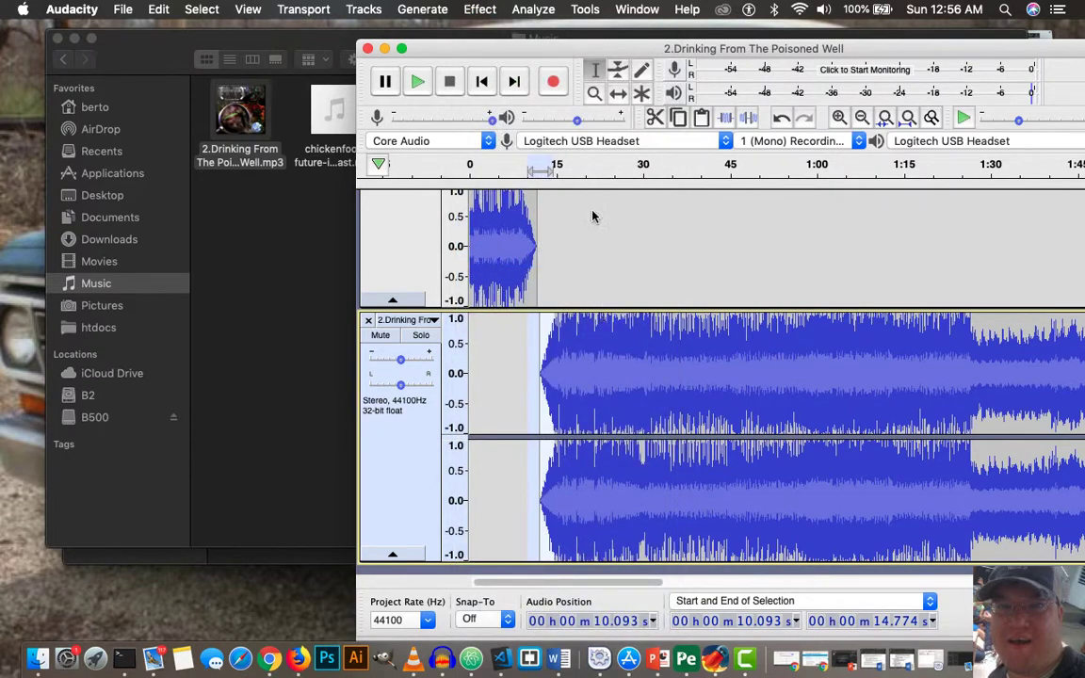
Shift the second track's clip back to start at about 8 seconds, overlapping the first clip's fade-out, and play the transition.
{"action": "left_click", "coordinate": [618, 93]}
{"action": "left_click_drag", "start_coordinate": [585, 326], "coordinate": [560, 329]}
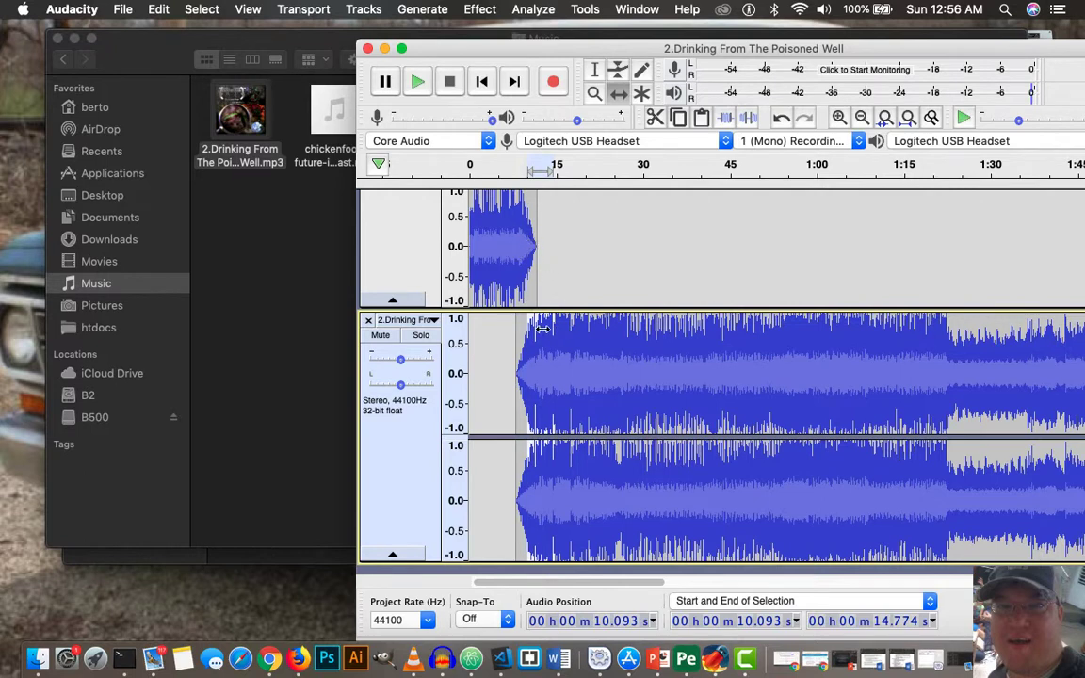
{"action": "left_click", "coordinate": [496, 175]}
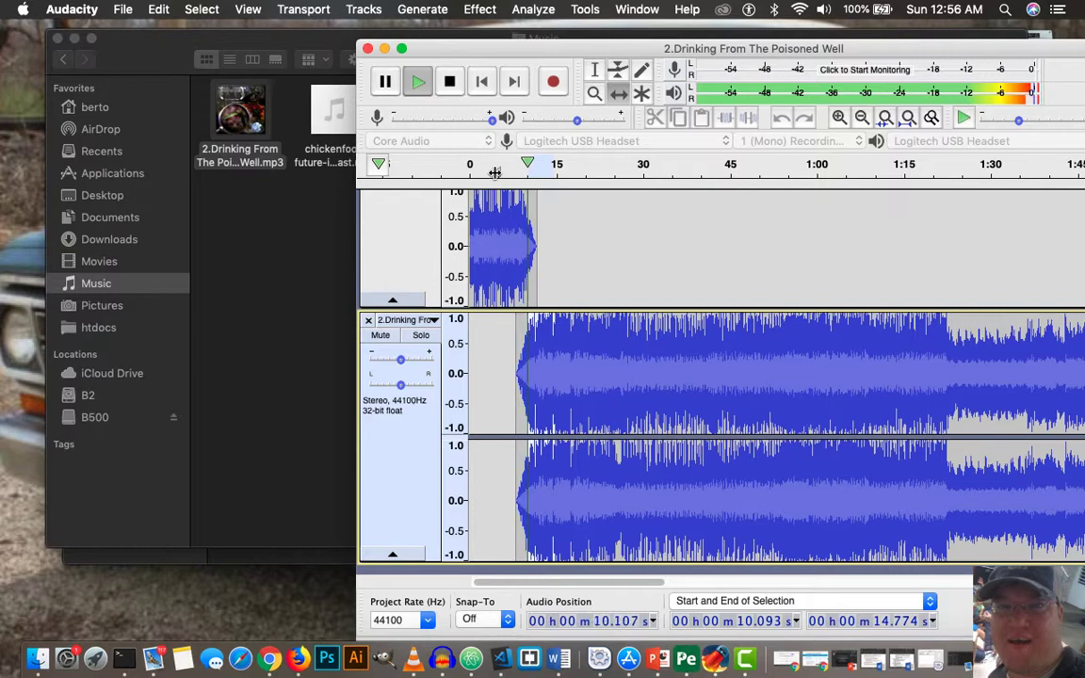
{"action": "left_click", "coordinate": [452, 82]}
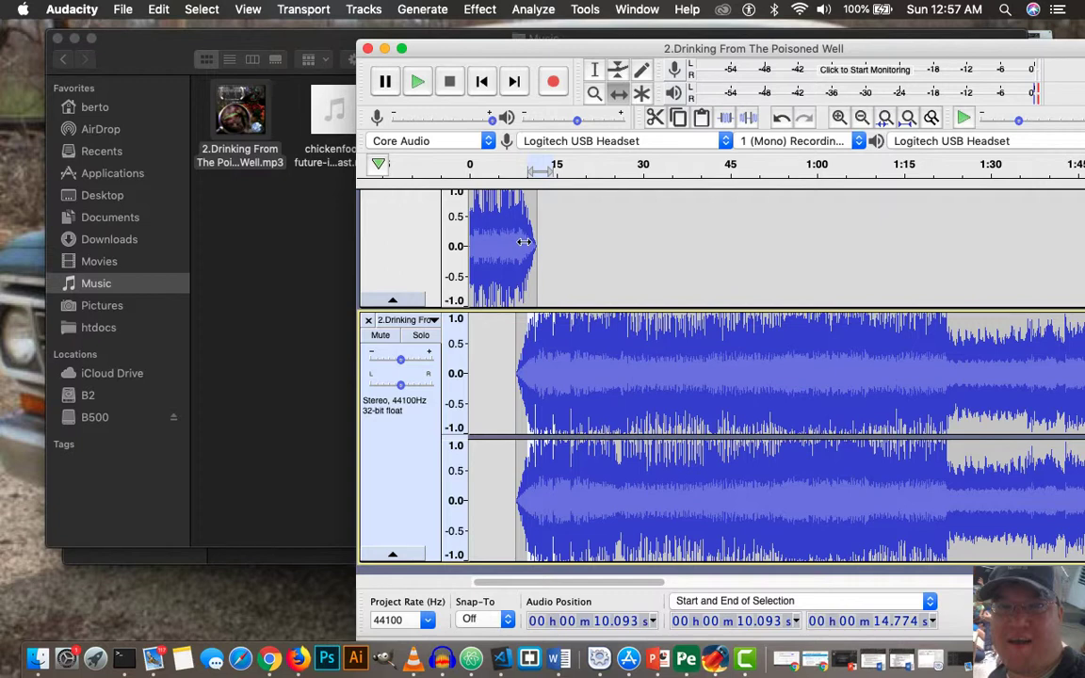
Remove the second track from the project and lower the playback volume.
{"action": "left_click", "coordinate": [369, 322]}
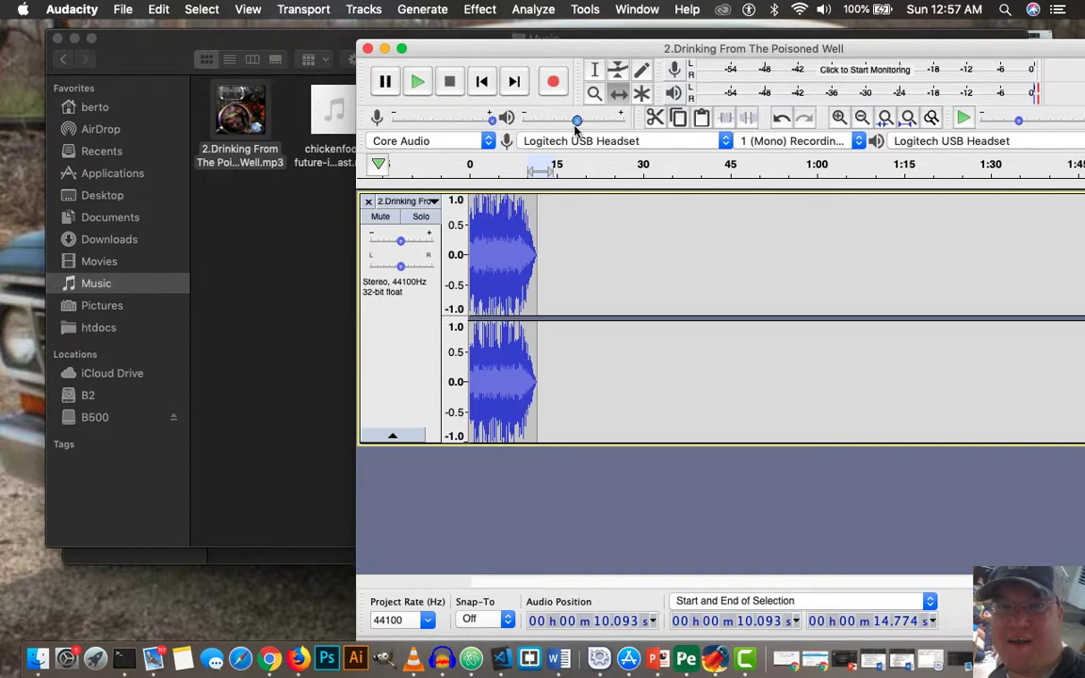
{"action": "left_click_drag", "start_coordinate": [577, 120], "coordinate": [555, 122]}
Play the remaining clip's faded ending, then replay the clip from its beginning to check it.
{"action": "left_click", "coordinate": [422, 84]}
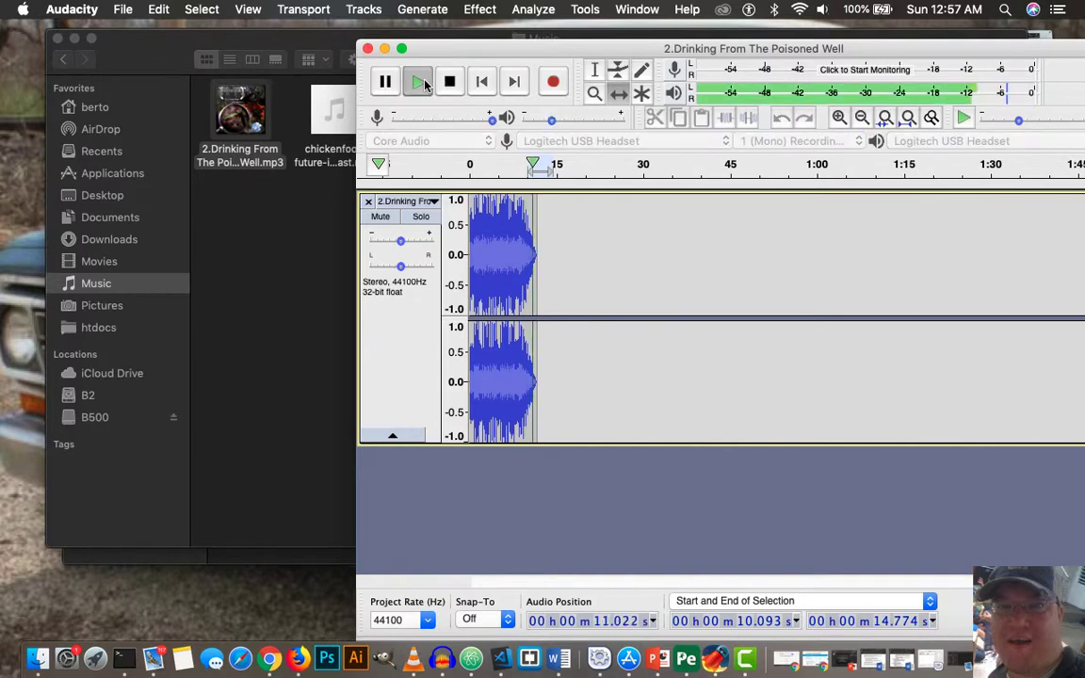
{"action": "left_click", "coordinate": [449, 82]}
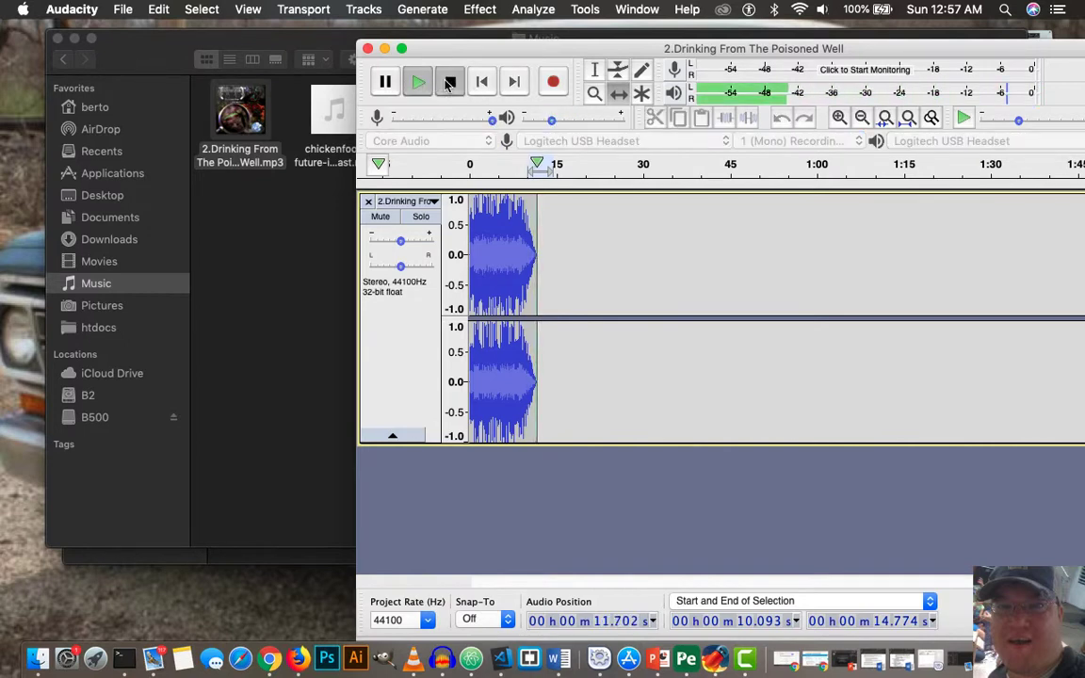
{"action": "left_click", "coordinate": [461, 166]}
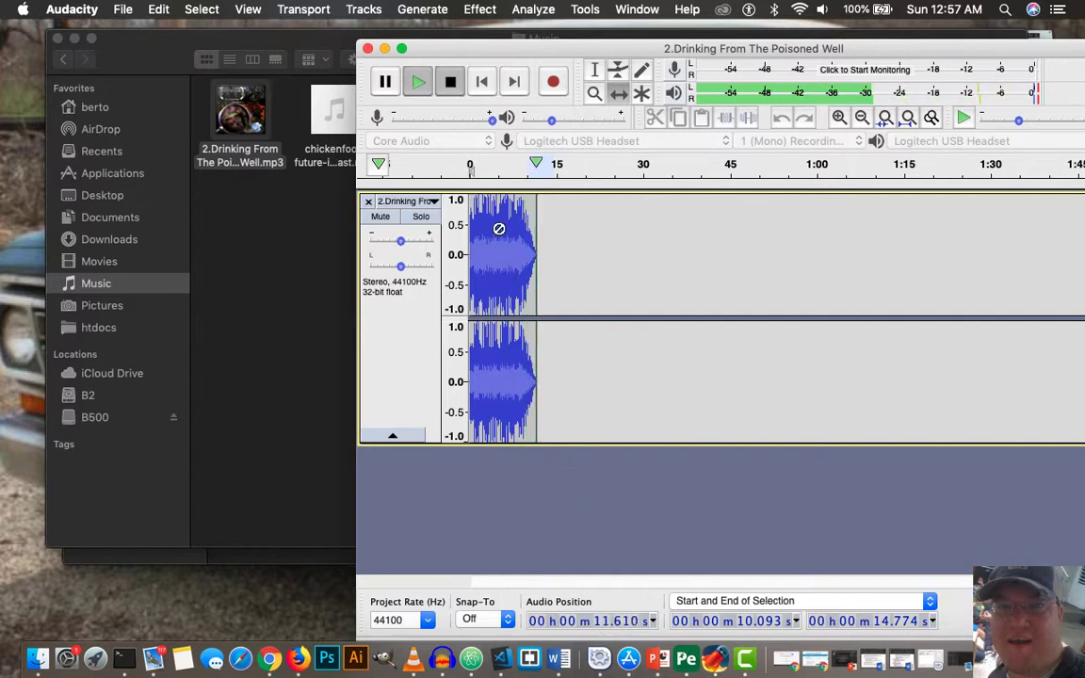
{"action": "left_click", "coordinate": [451, 82]}
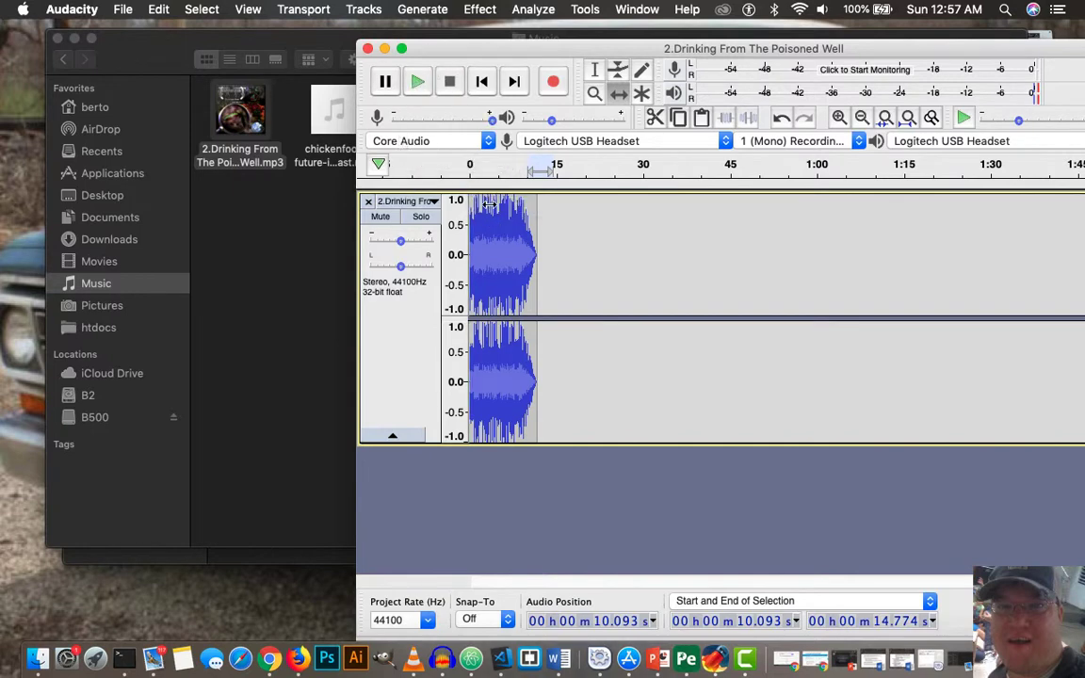
Export the clip as an MP3 named IntroTournique to the Music folder, using the Standard, 170-210 kbps preset and accepting the metadata tags.
{"action": "left_click", "coordinate": [121, 8]}
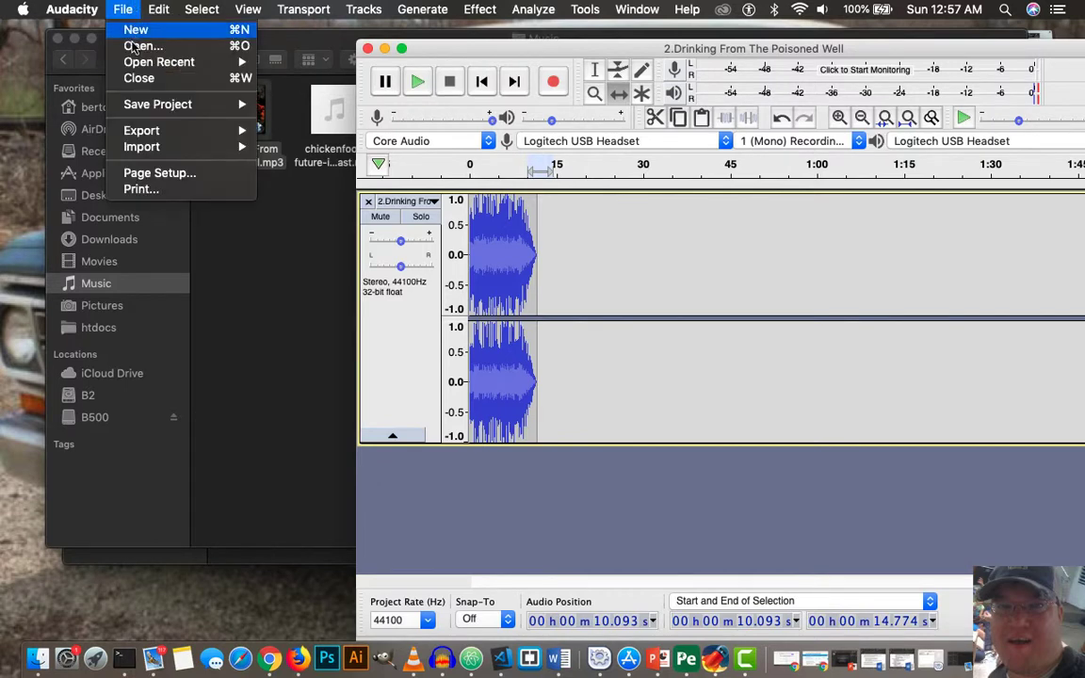
{"action": "mouse_move", "coordinate": [138, 129]}
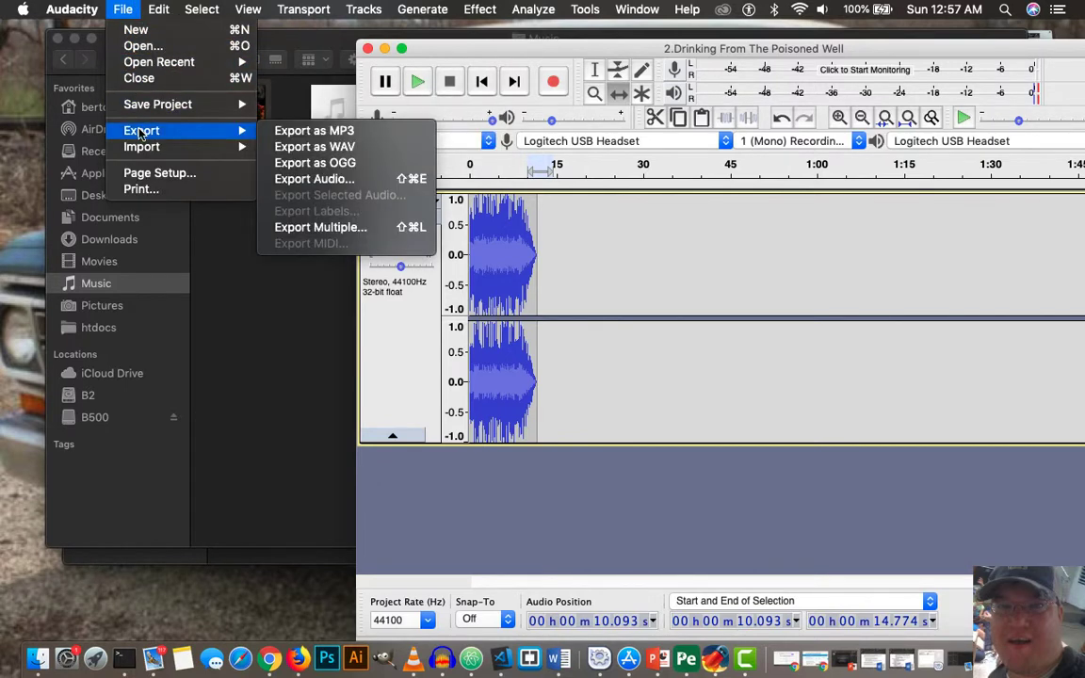
{"action": "left_click", "coordinate": [302, 131]}
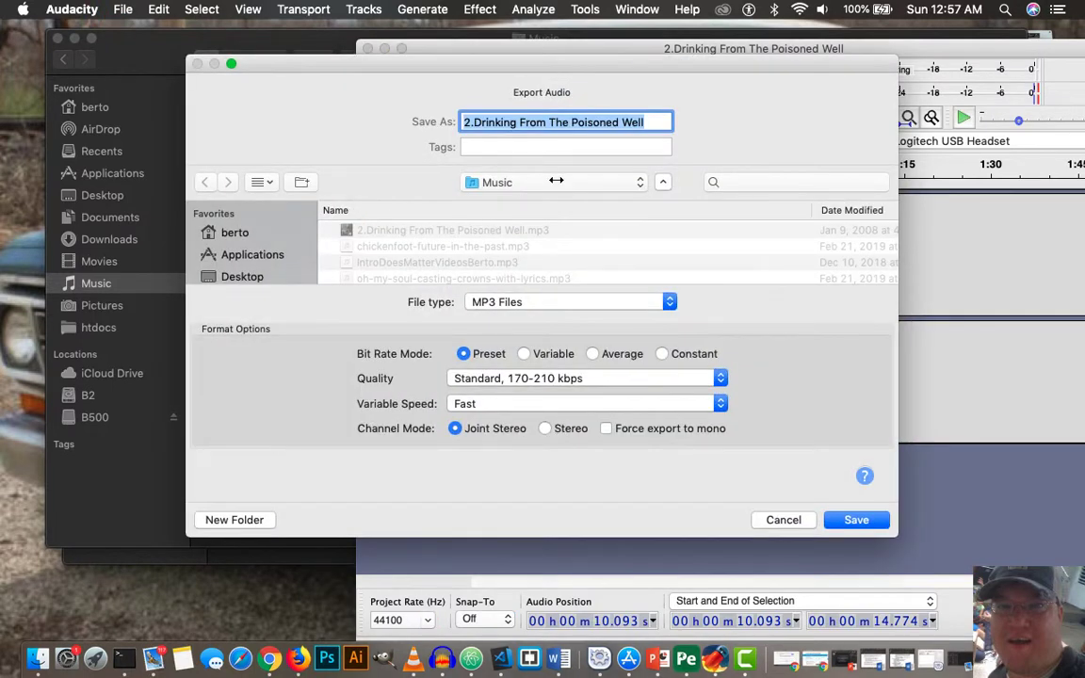
{"action": "type", "text": "In"}
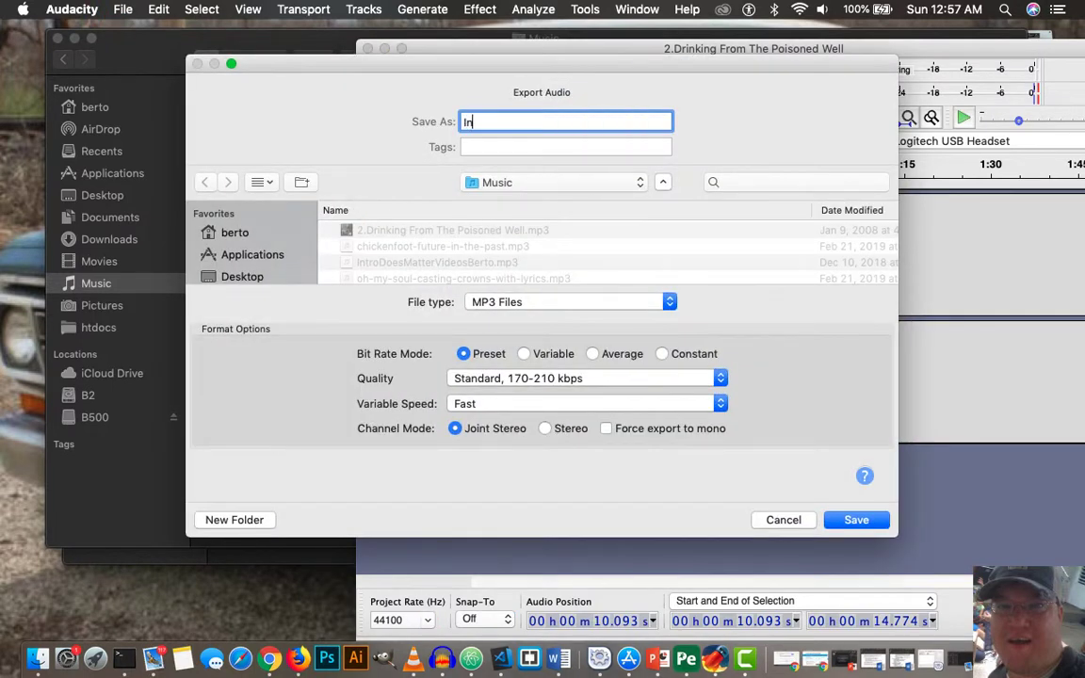
{"action": "type", "text": "troTournique"}
{"action": "left_click", "coordinate": [853, 528]}
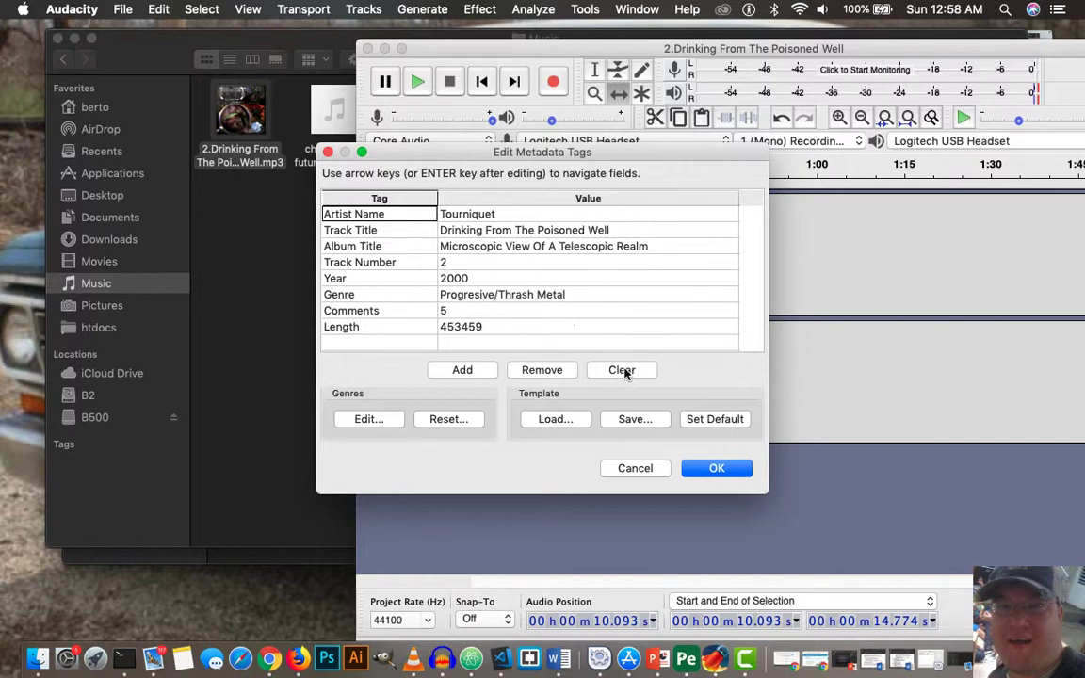
{"action": "left_click", "coordinate": [707, 467]}
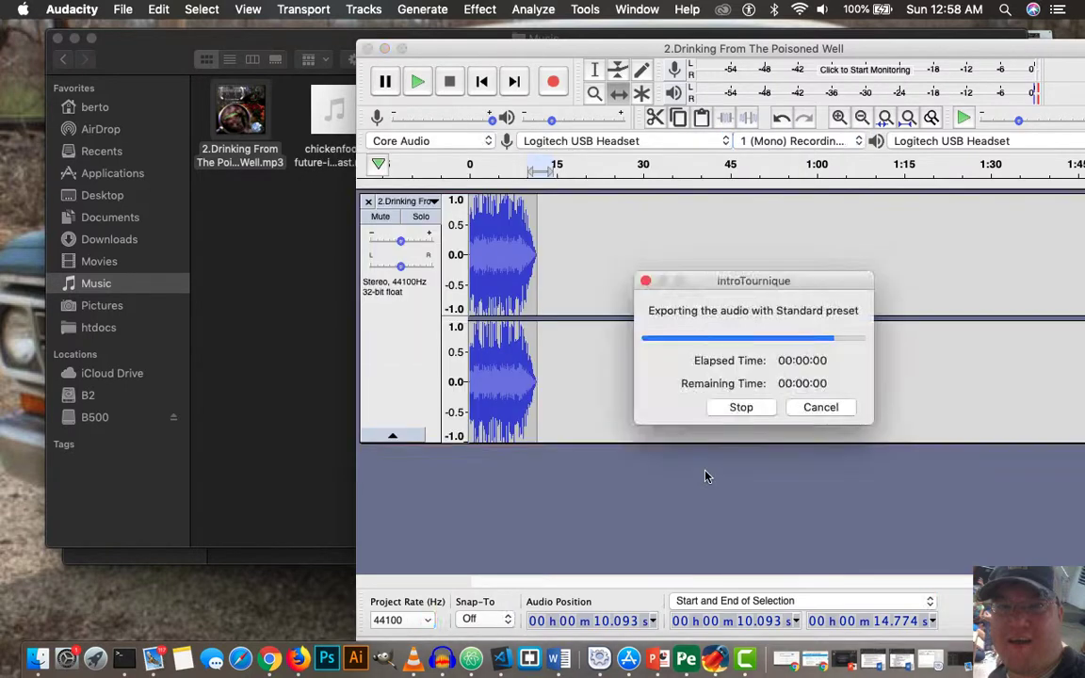
Switch to Finder's Music folder, preview the exported IntroTournique.mp3 to check it, and return to Audacity.
{"action": "left_click", "coordinate": [308, 241]}
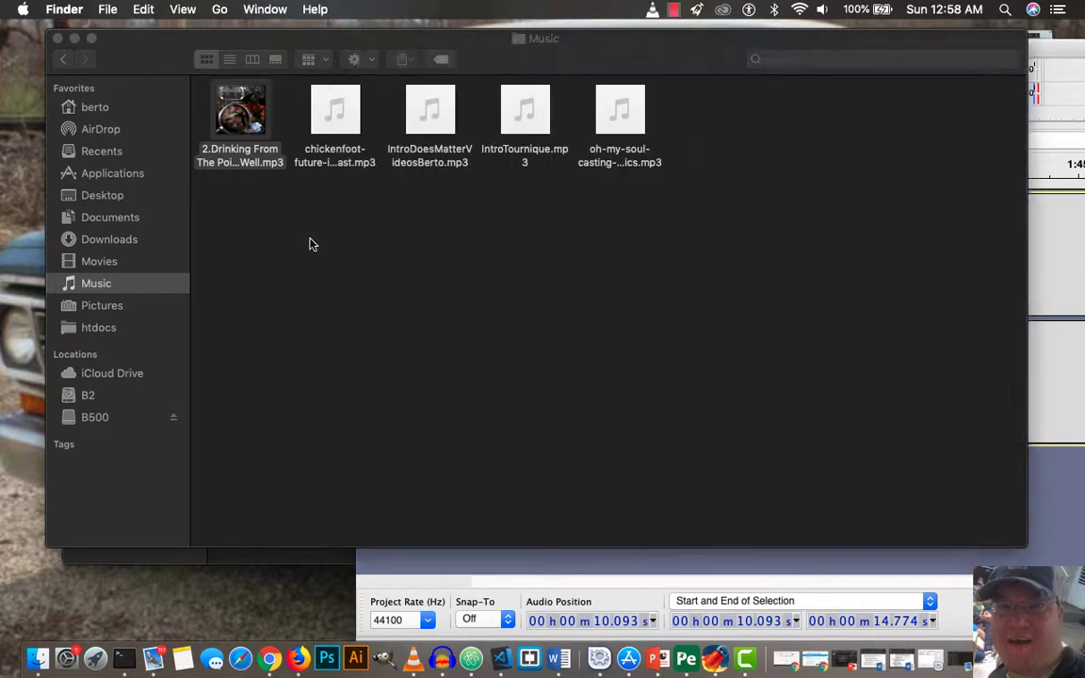
{"action": "left_click", "coordinate": [526, 111]}
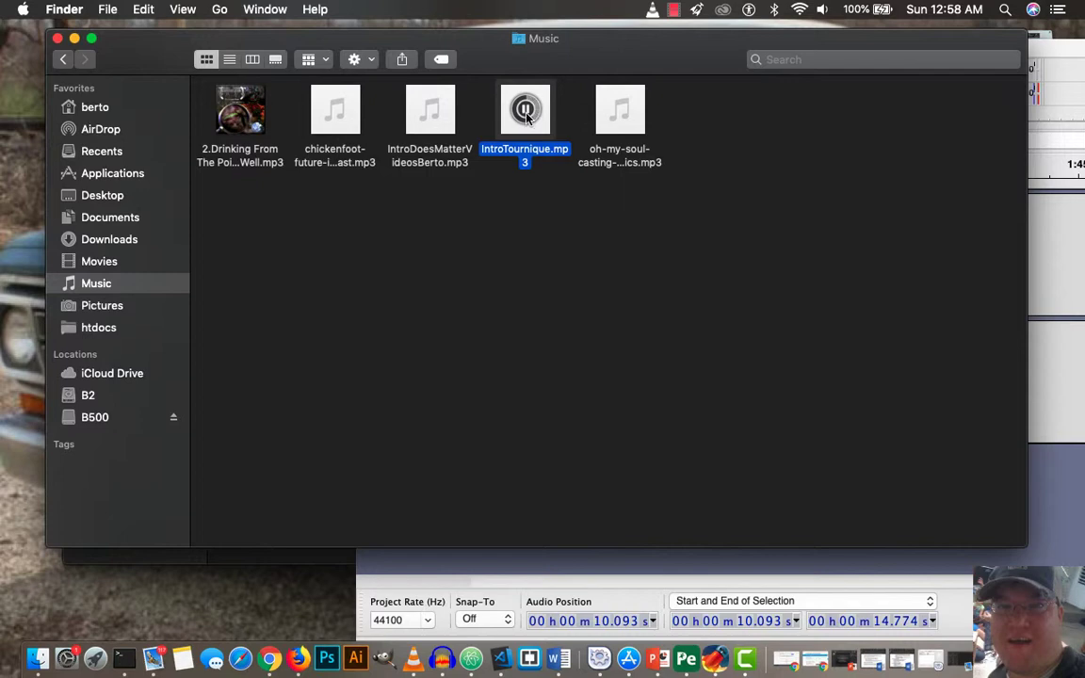
{"action": "left_click", "coordinate": [525, 112]}
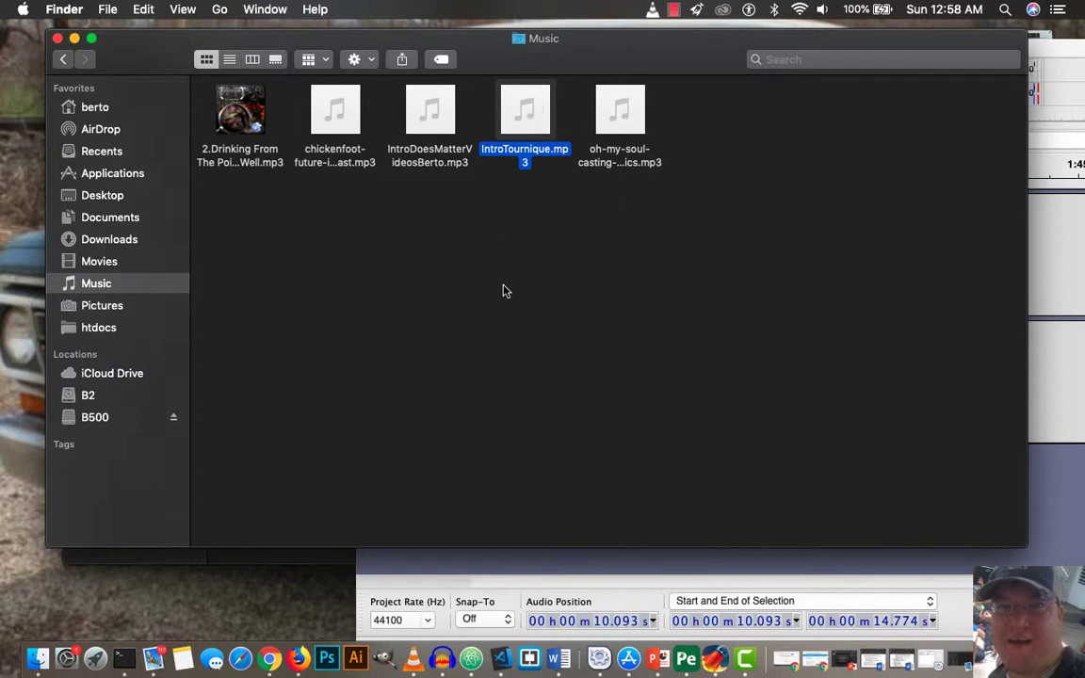
{"action": "left_click", "coordinate": [497, 572]}
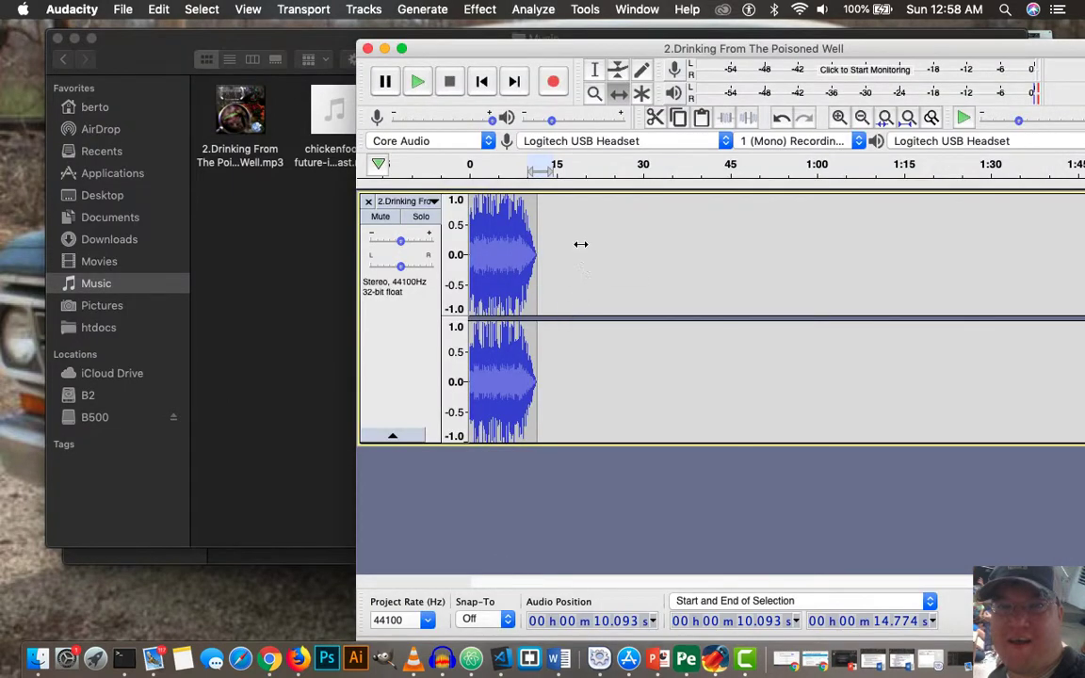